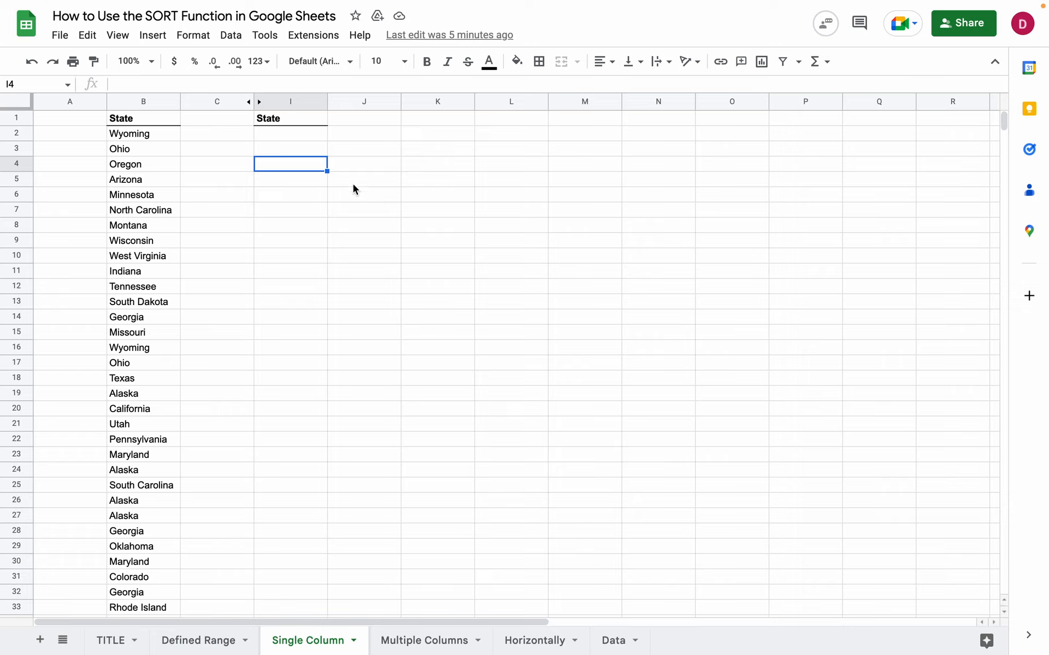
- Begin a SORT formula in cell I2 using the unsorted state names in B2:B101 as its range
click(319, 145)
click(319, 138)
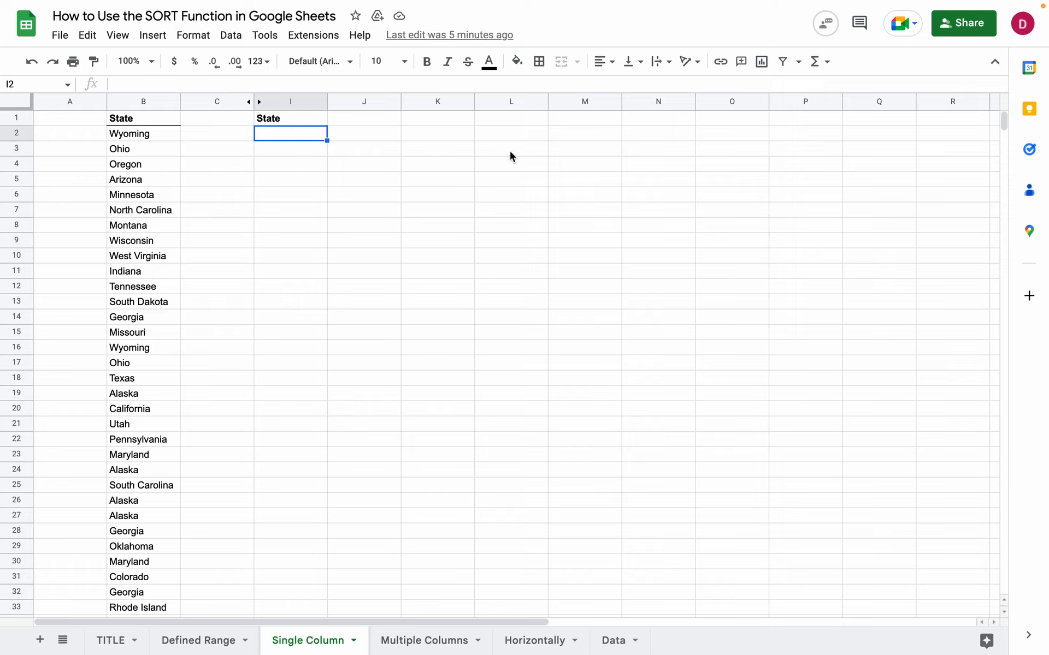
text(=S)
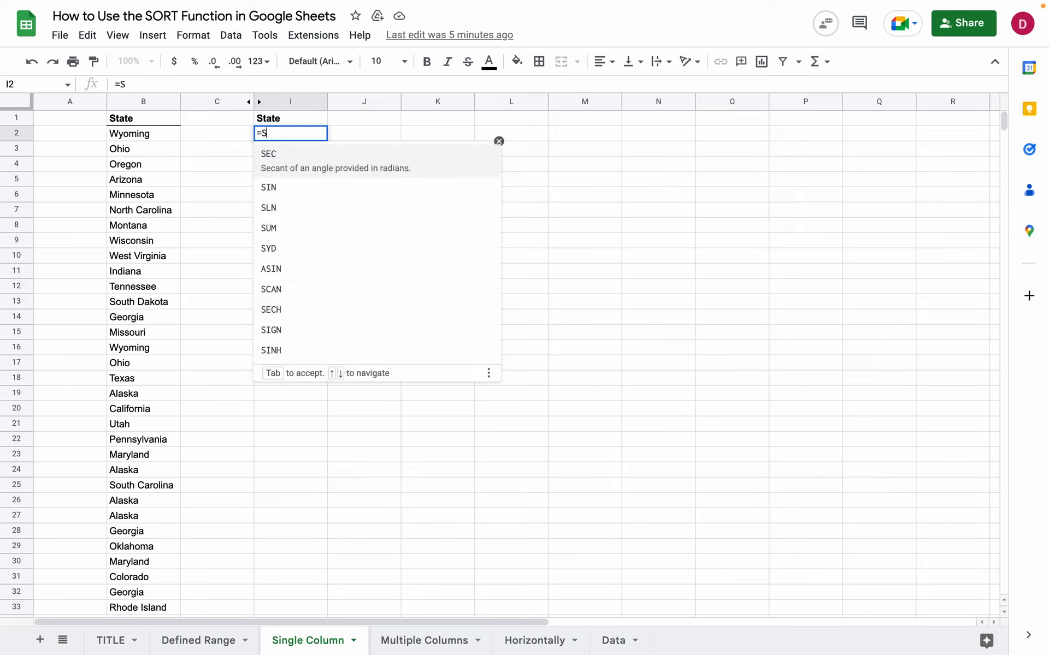
text(ORT()
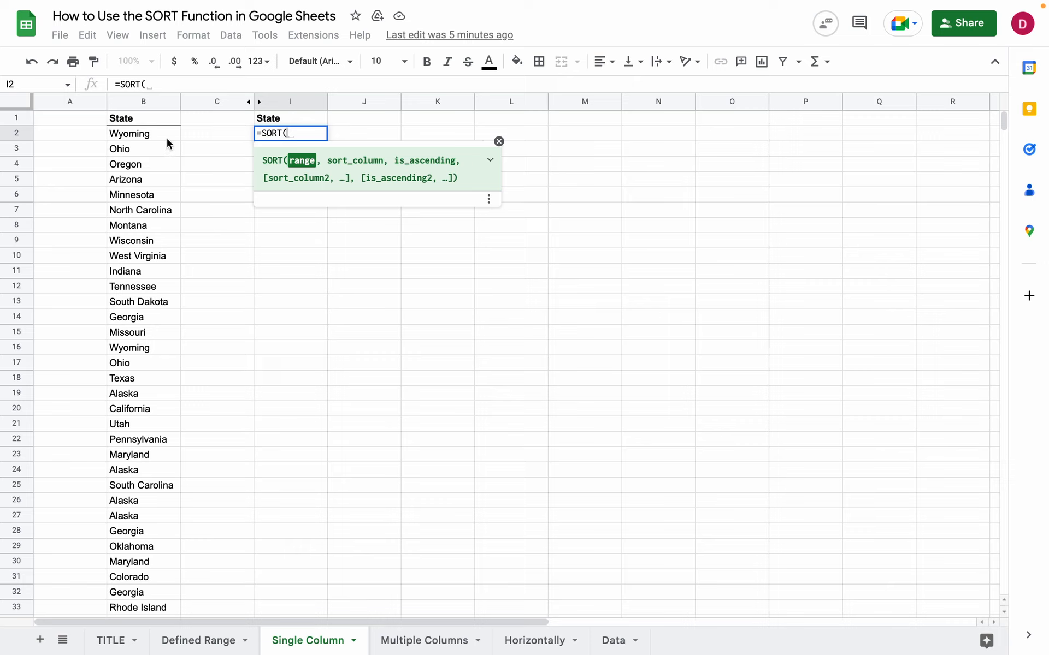
drag(168, 132, 166, 445)
scroll(256, 378, up, 20)
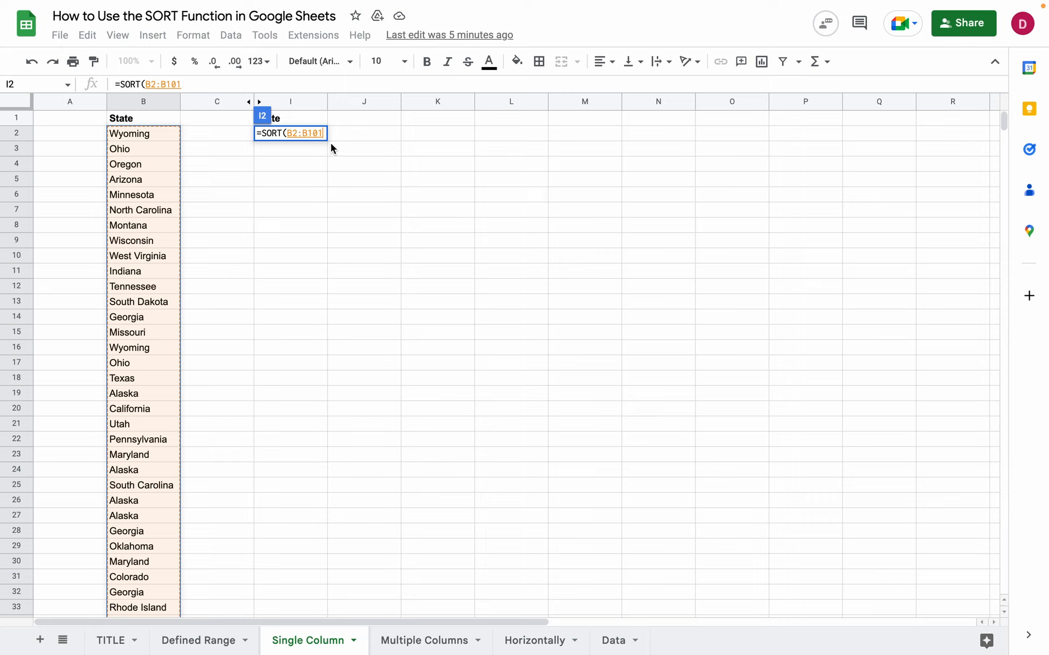
- Complete the I2 formula as =SORT(B2:B101,1,TRUE) to list the states in ascending order
text(,)
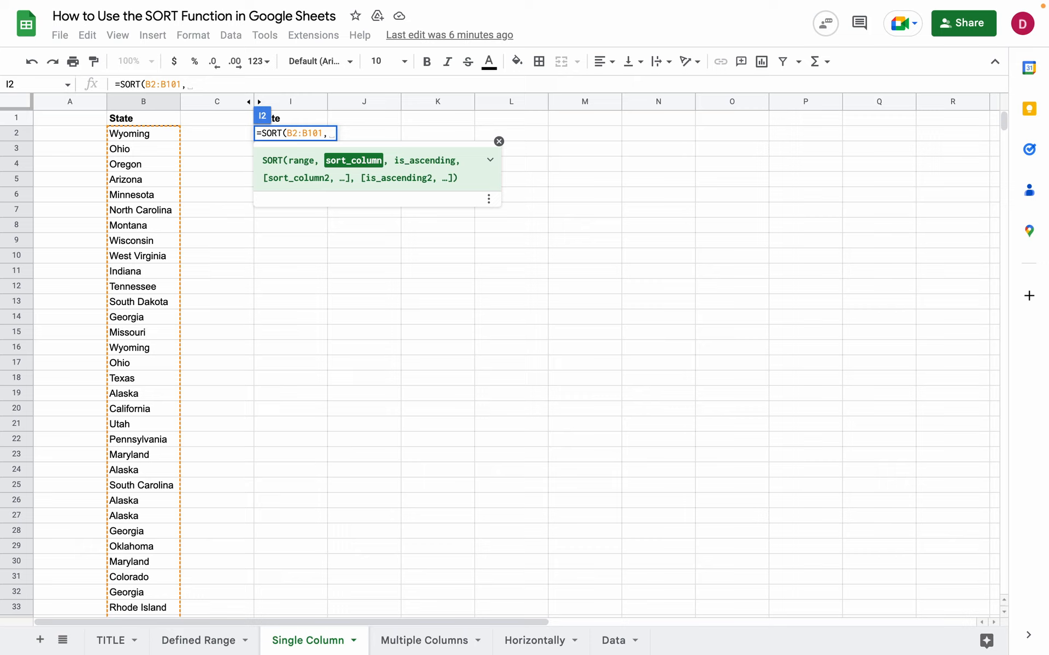
text(1)
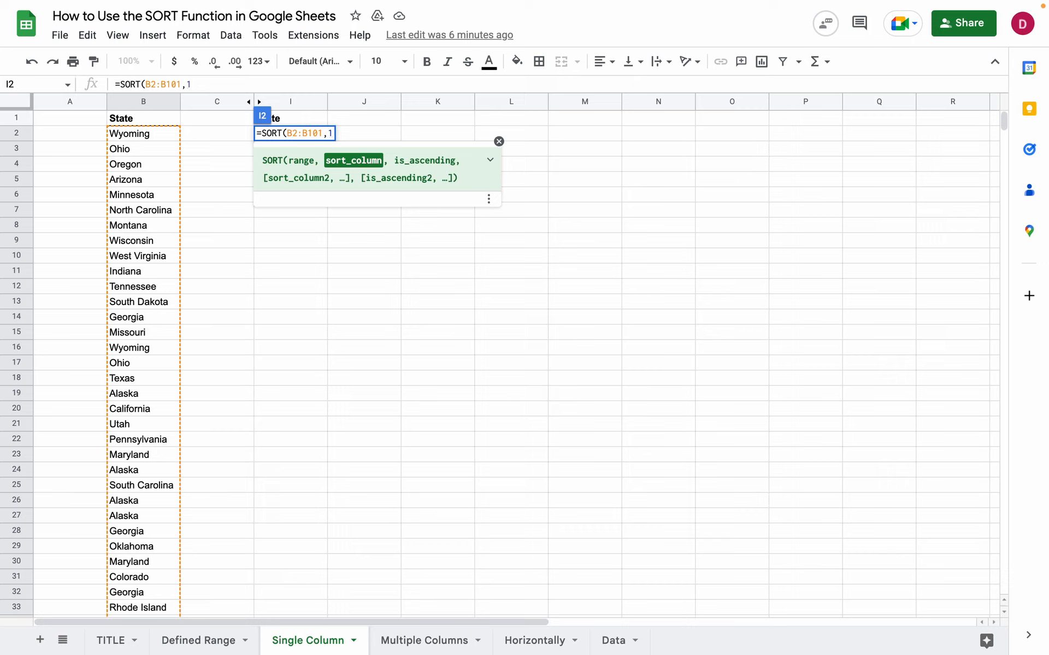
text(,)
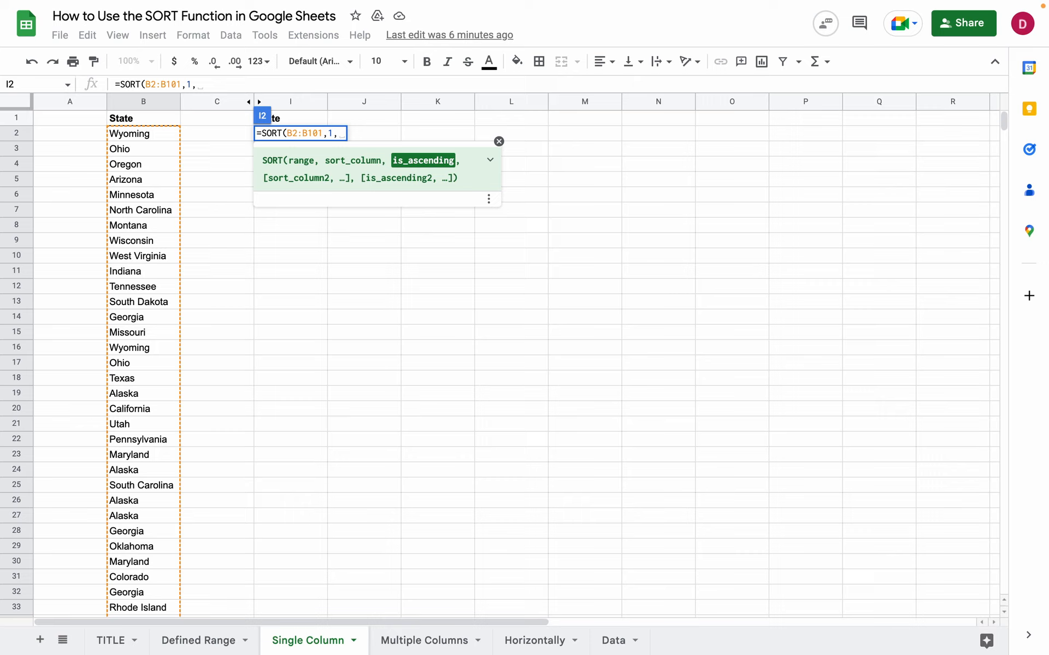
text(TRUE)
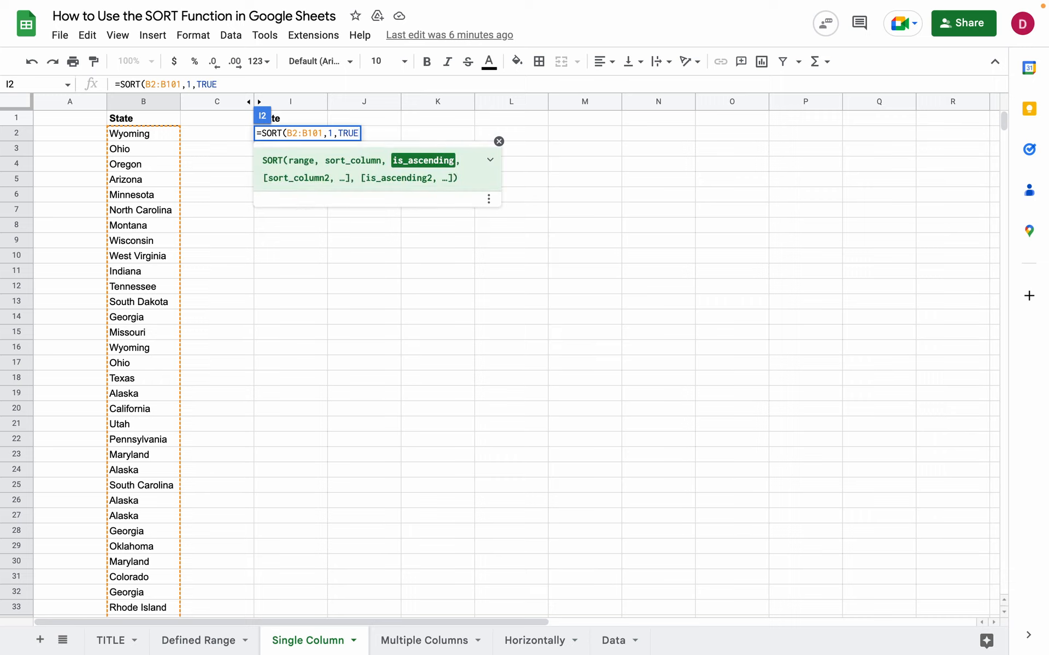
text())
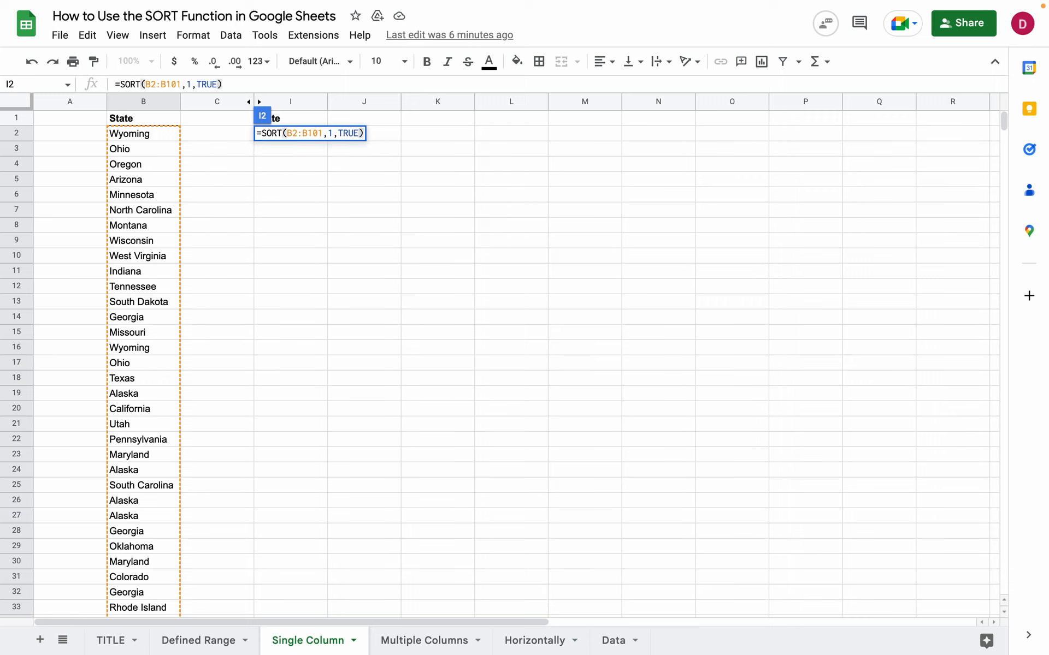
key(Return)
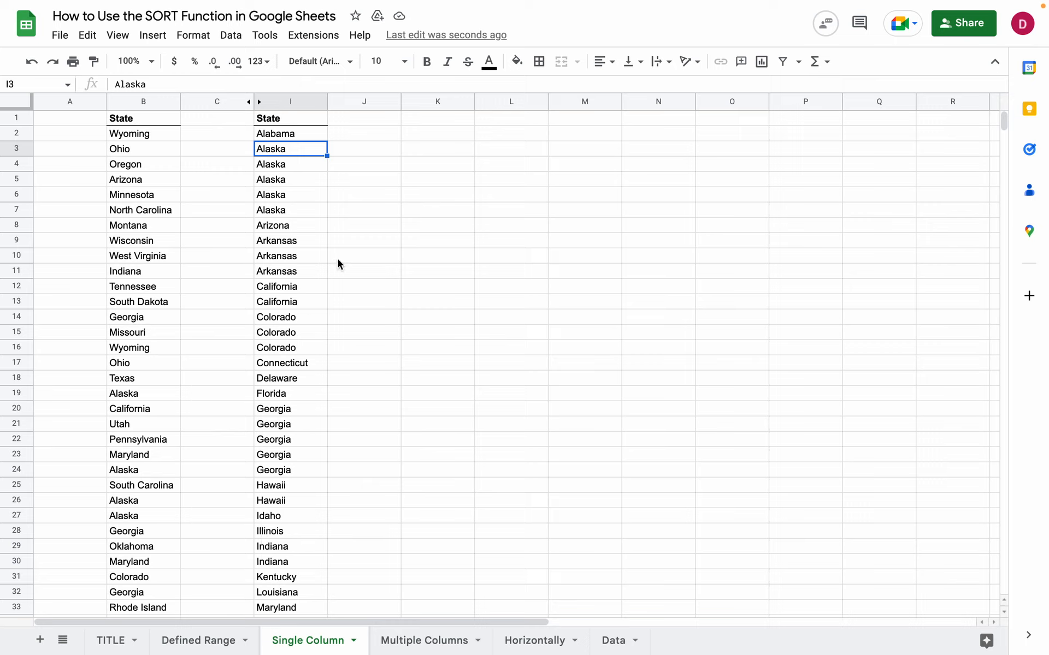
click(366, 244)
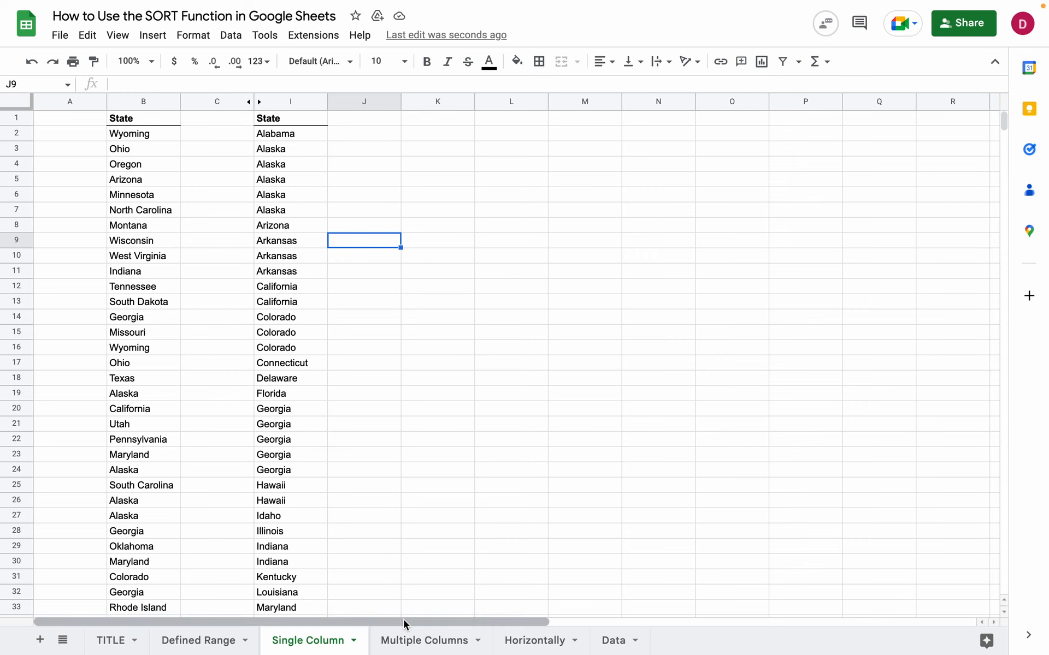
- On the Multiple Columns sheet, begin a SORT formula in cell G2 with A2:E101 as its range
click(404, 639)
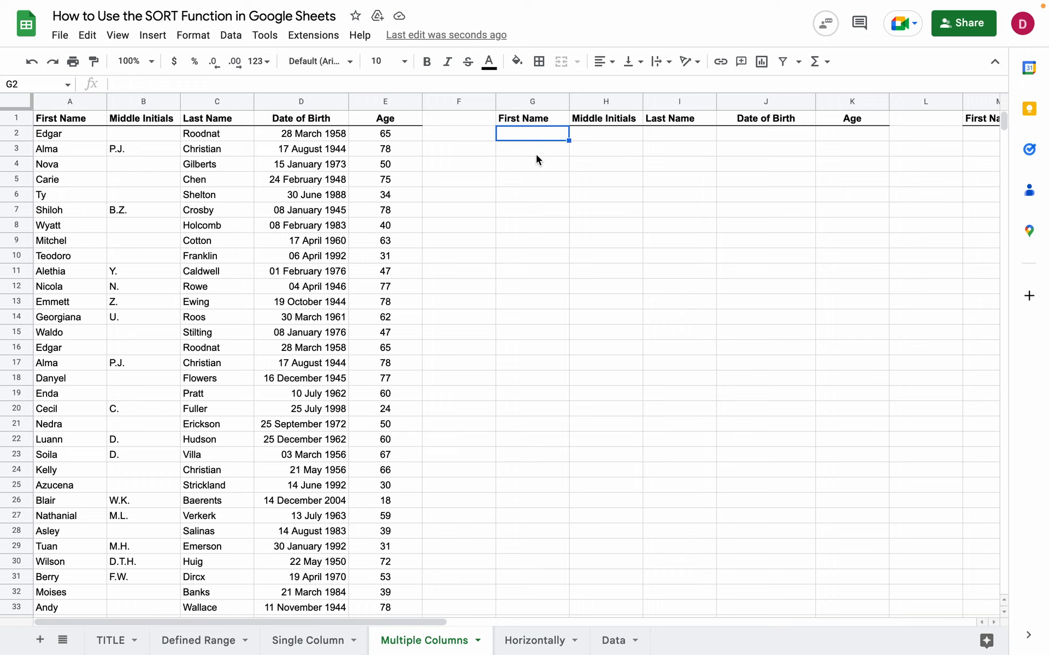
text(=)
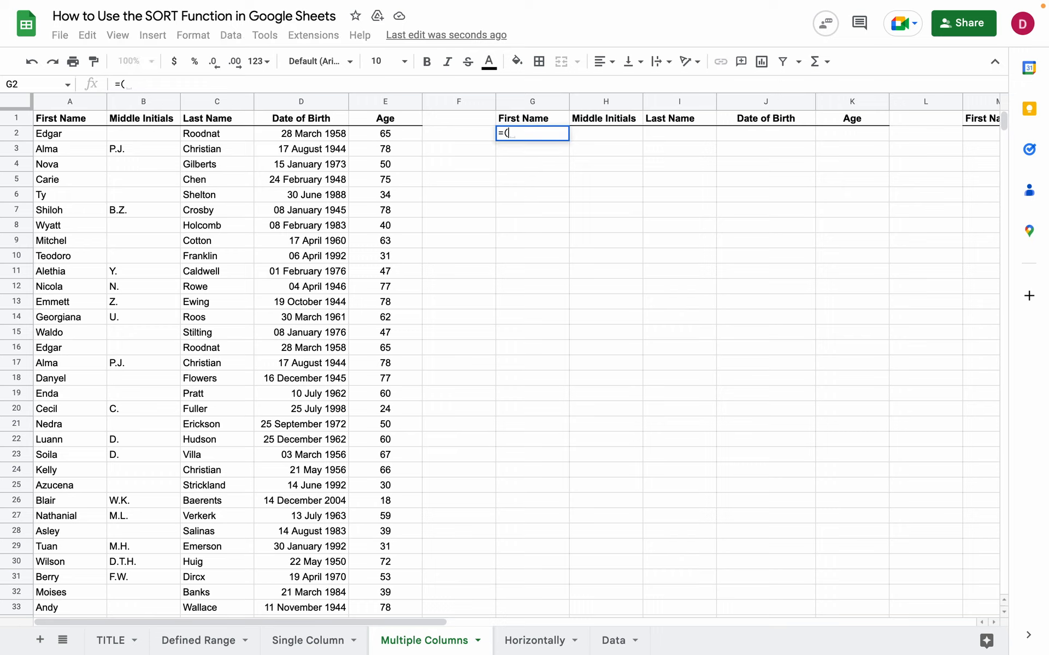
key(BackSpace)
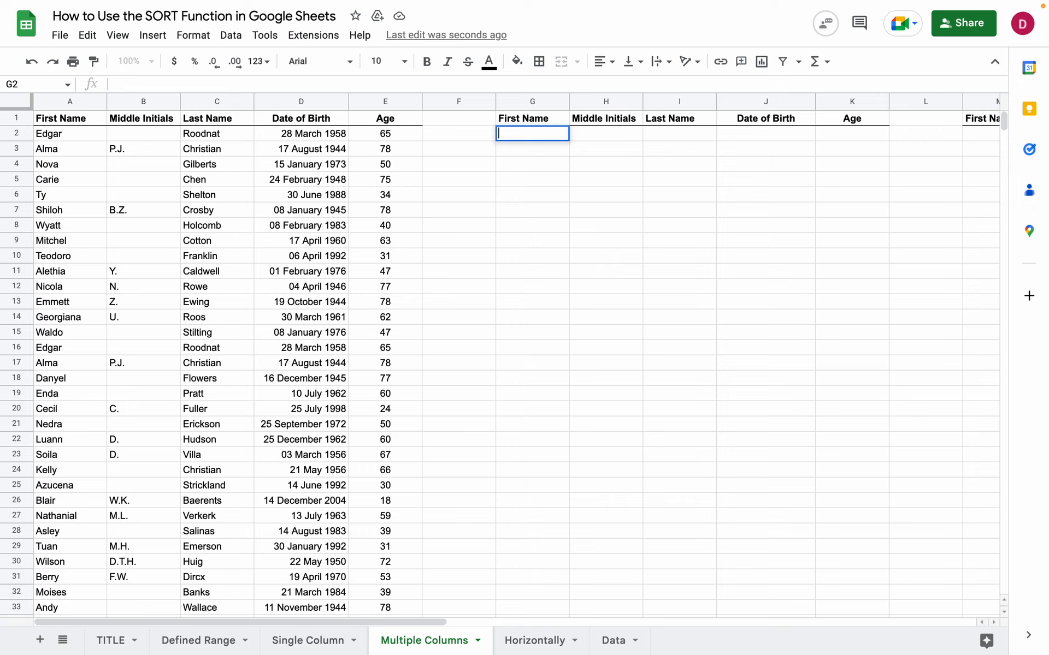
text(=SORT)
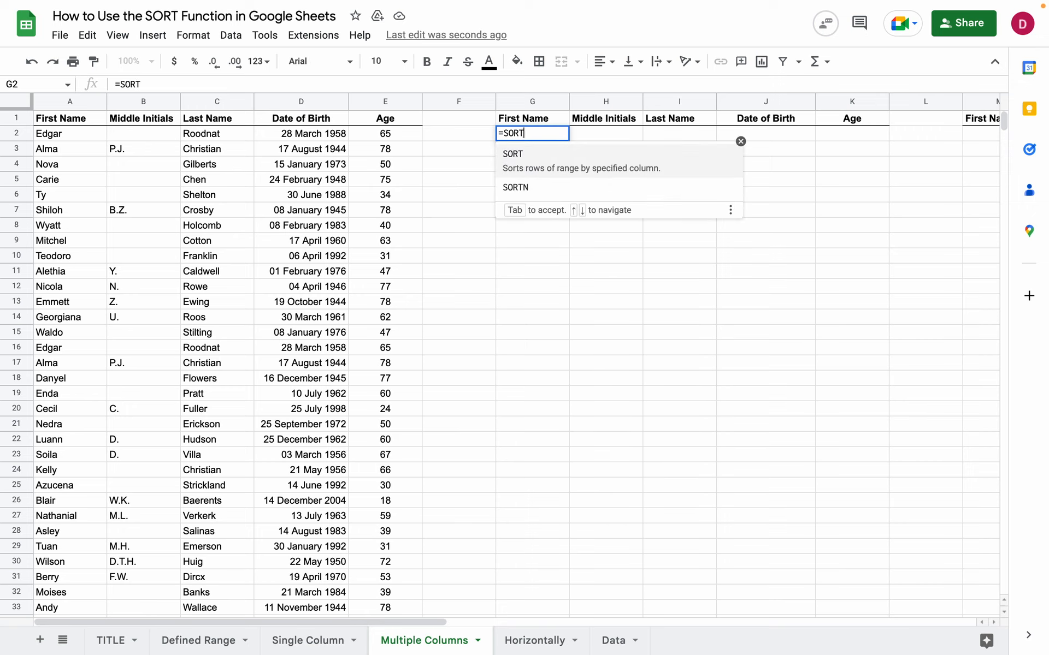
text(()
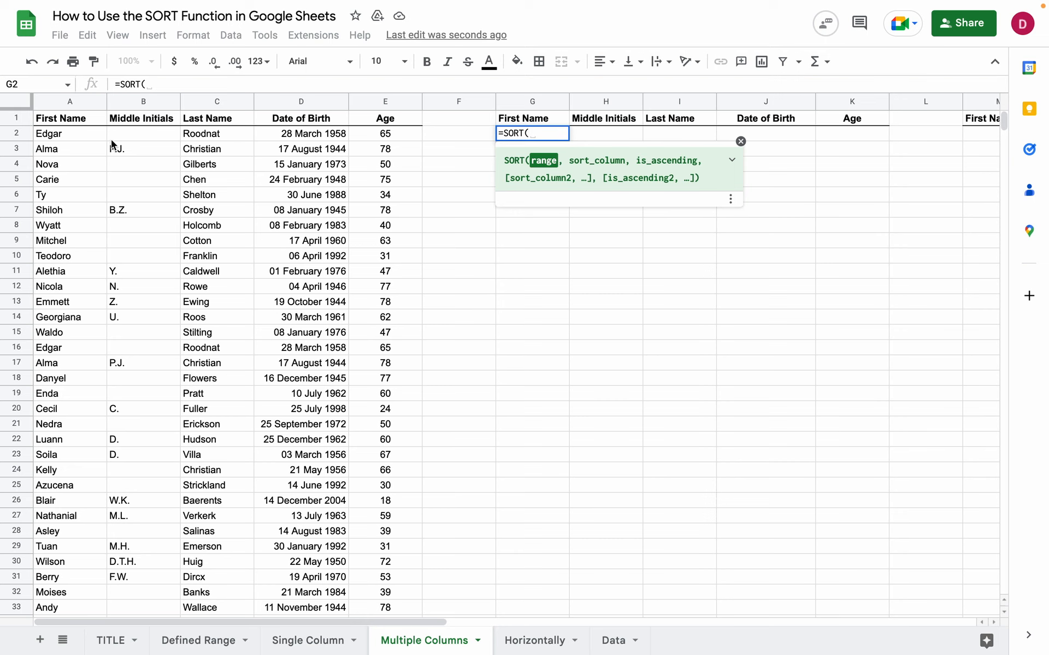
click(92, 139)
drag(93, 146, 381, 417)
scroll(411, 454, up, 20)
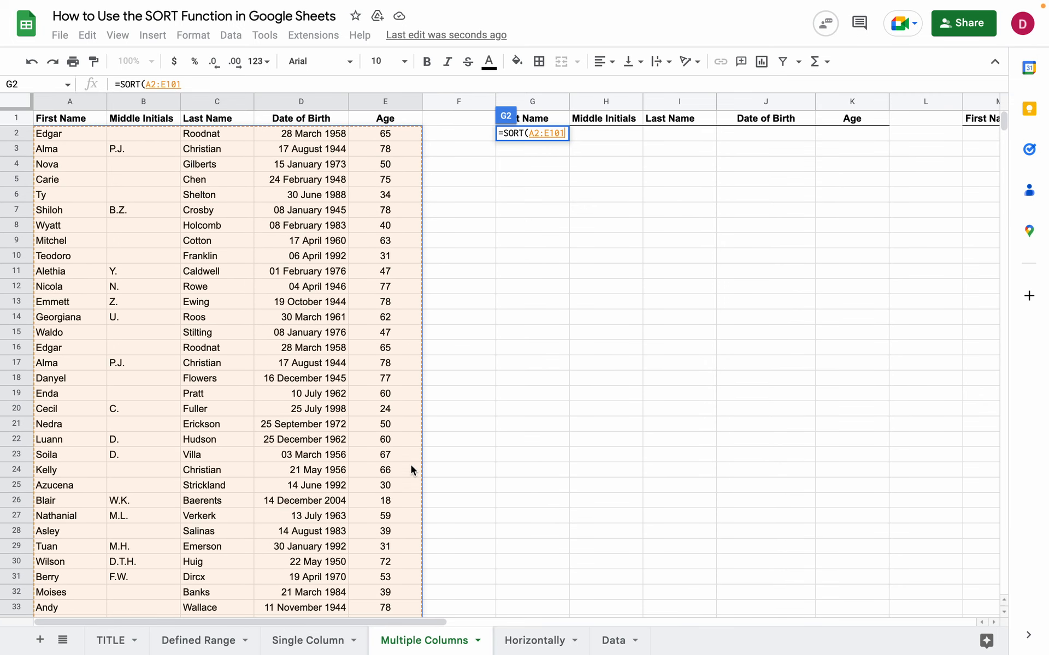
- Complete the G2 formula as =SORT(A2:E101,4,FALSE) to sort by date of birth in descending order, and check the sorted ages and dates
text(,)
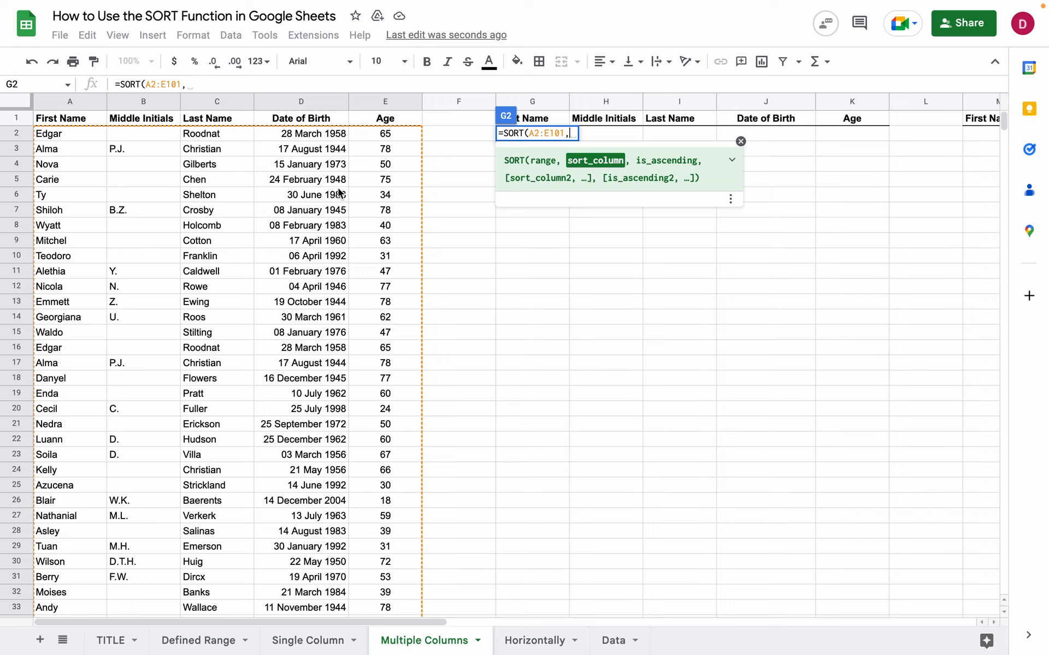
text(4)
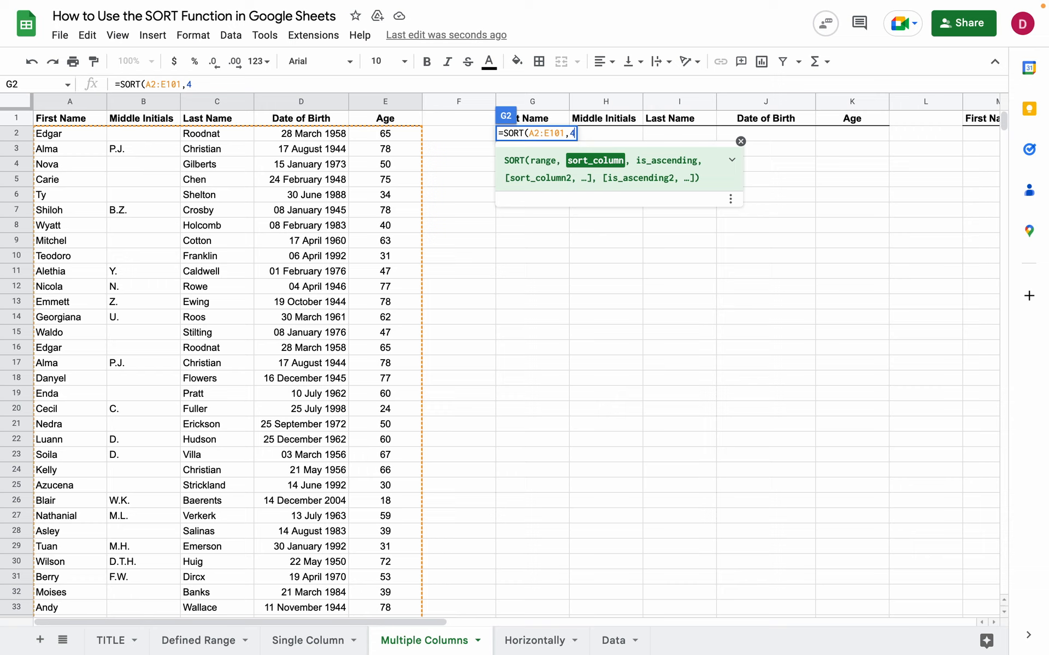
text(,)
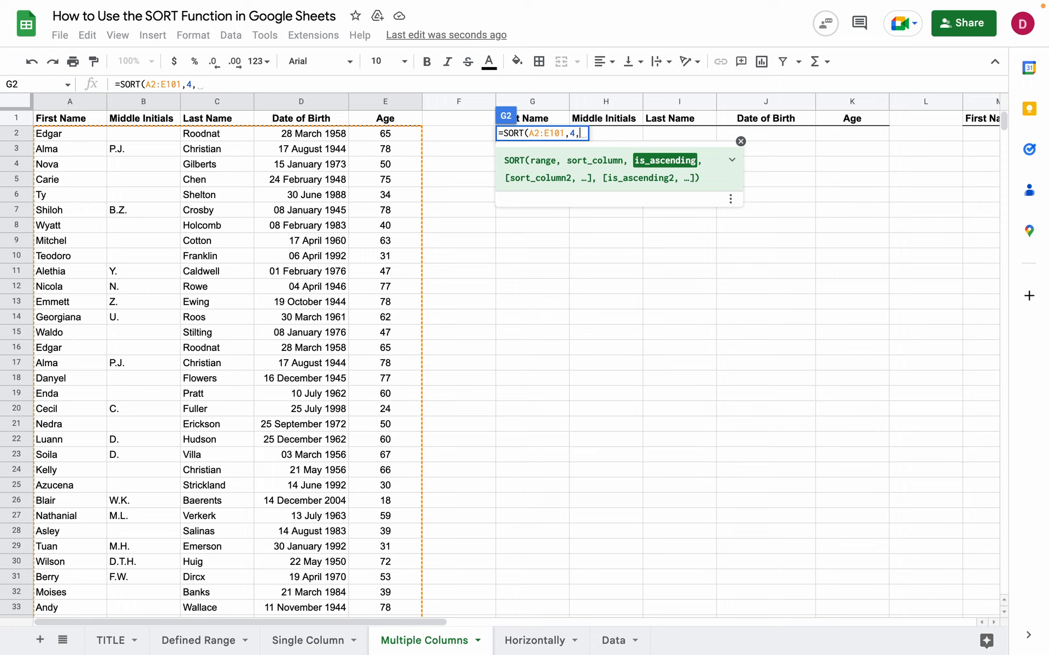
text(FALSE)
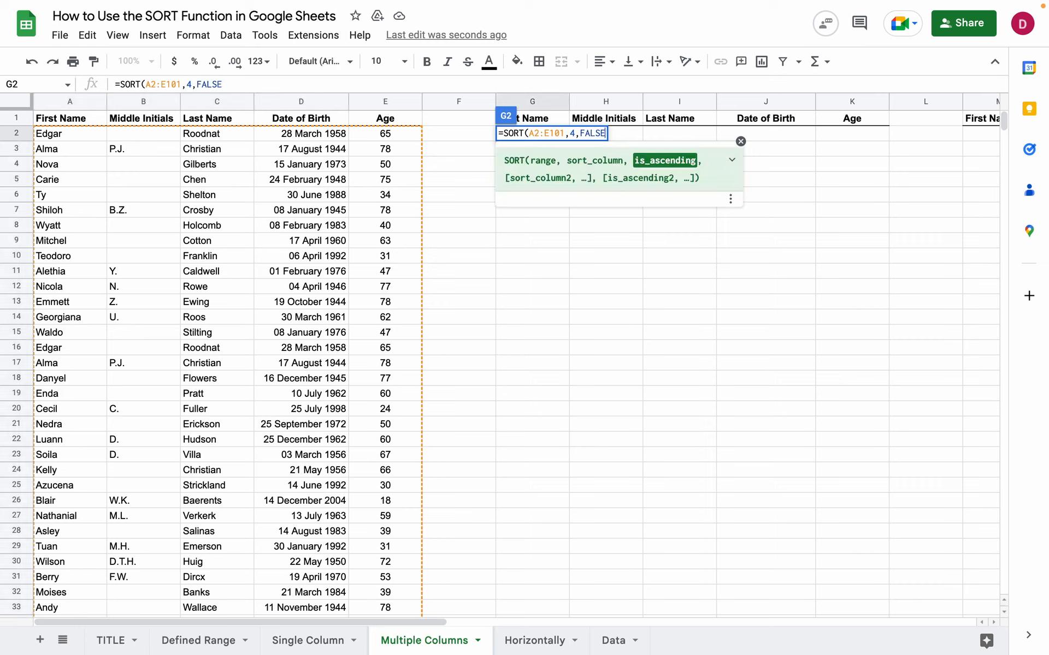
text())
key(Return)
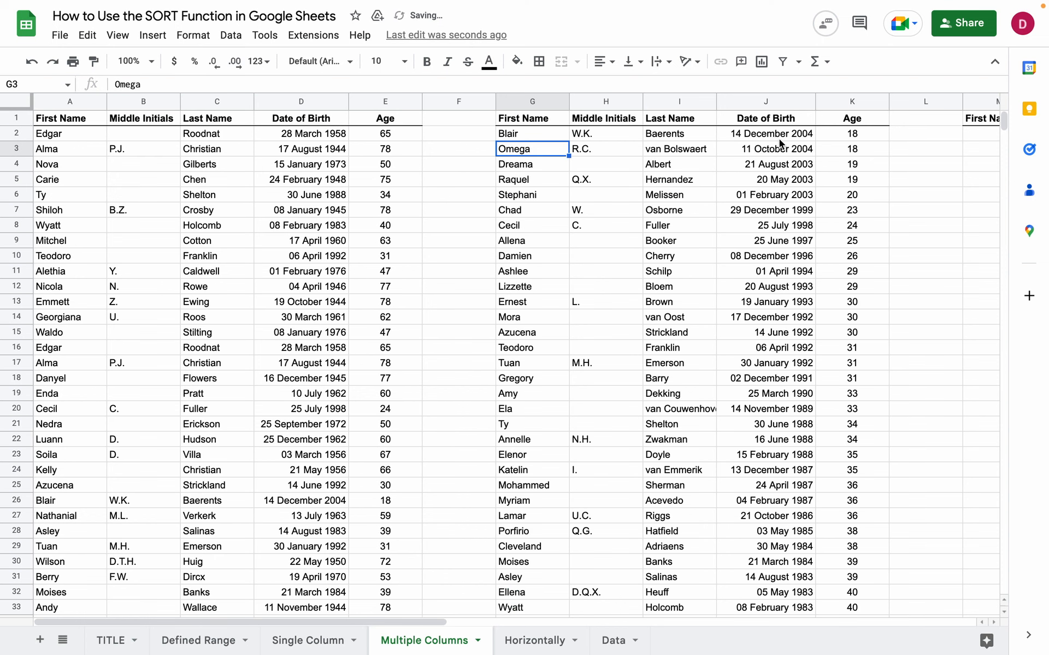
drag(849, 135, 863, 254)
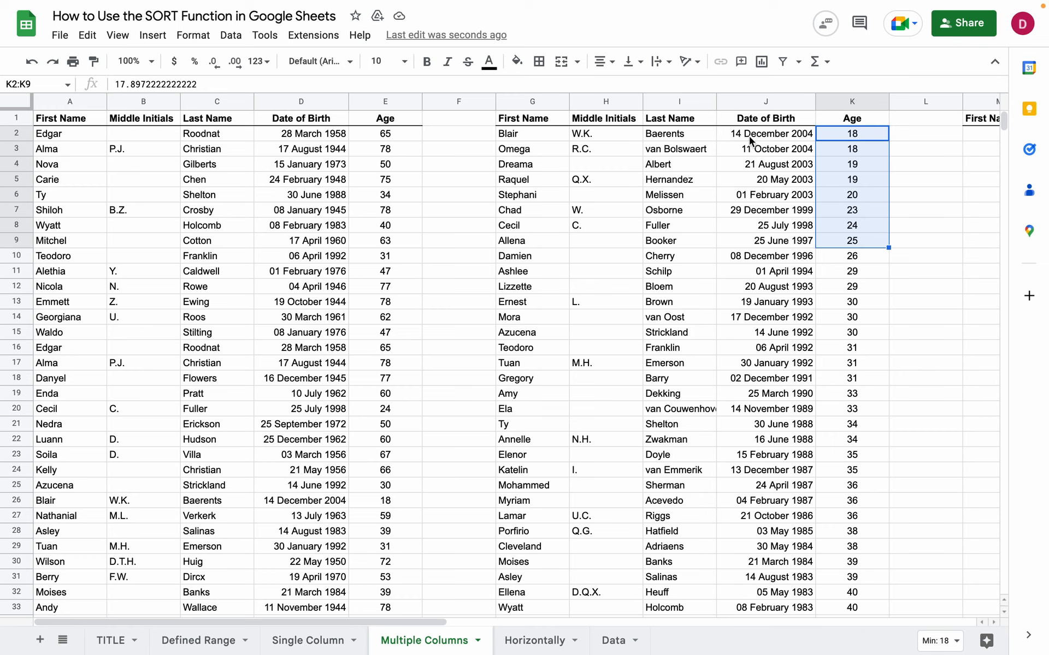
click(807, 139)
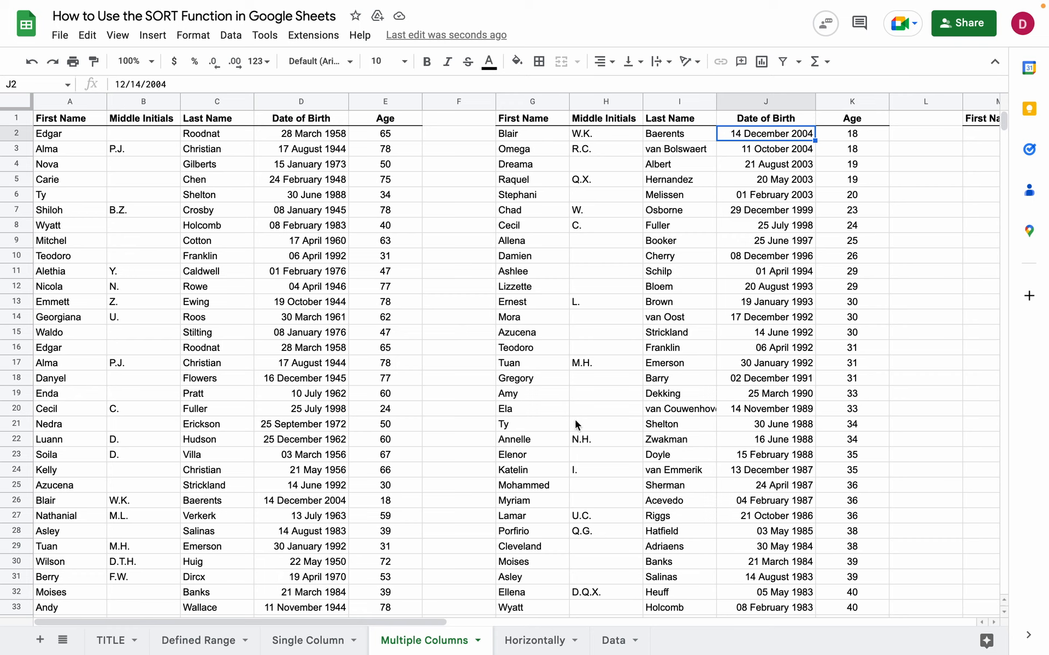
- Begin another SORT formula in cell M2, under the third set of headers, with A2:E101 as its range
scroll(497, 616, right, 5)
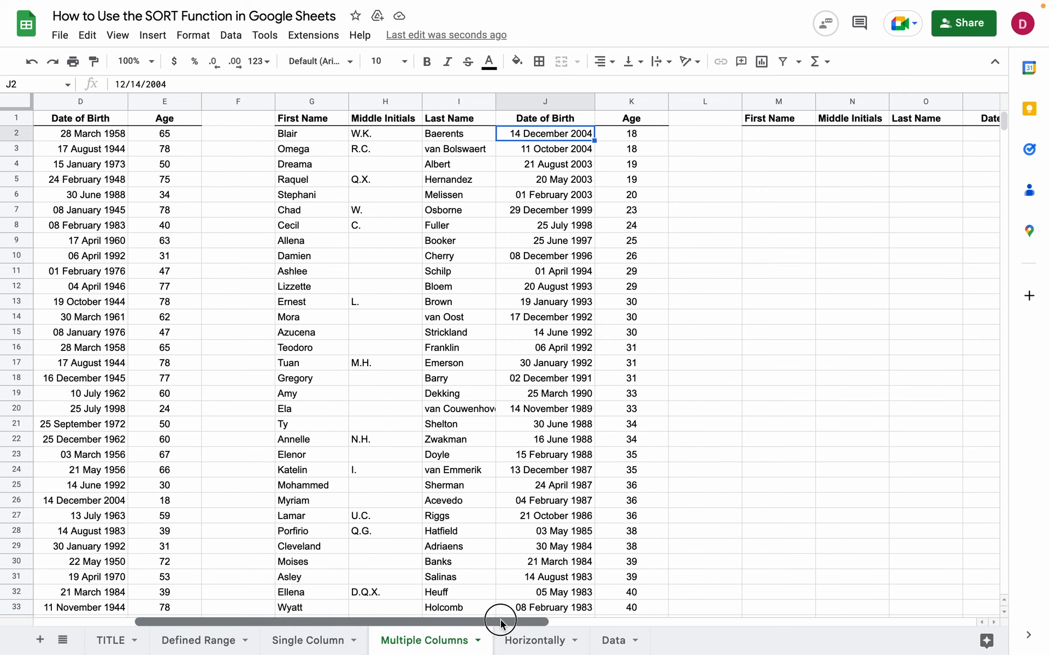
click(687, 128)
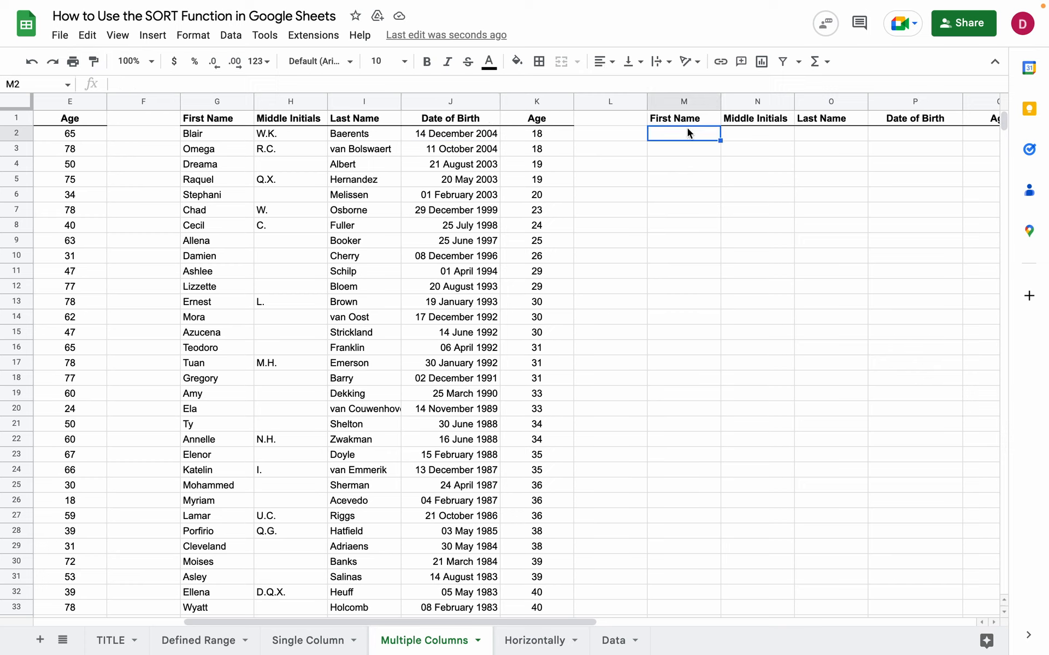
text(=SORT()
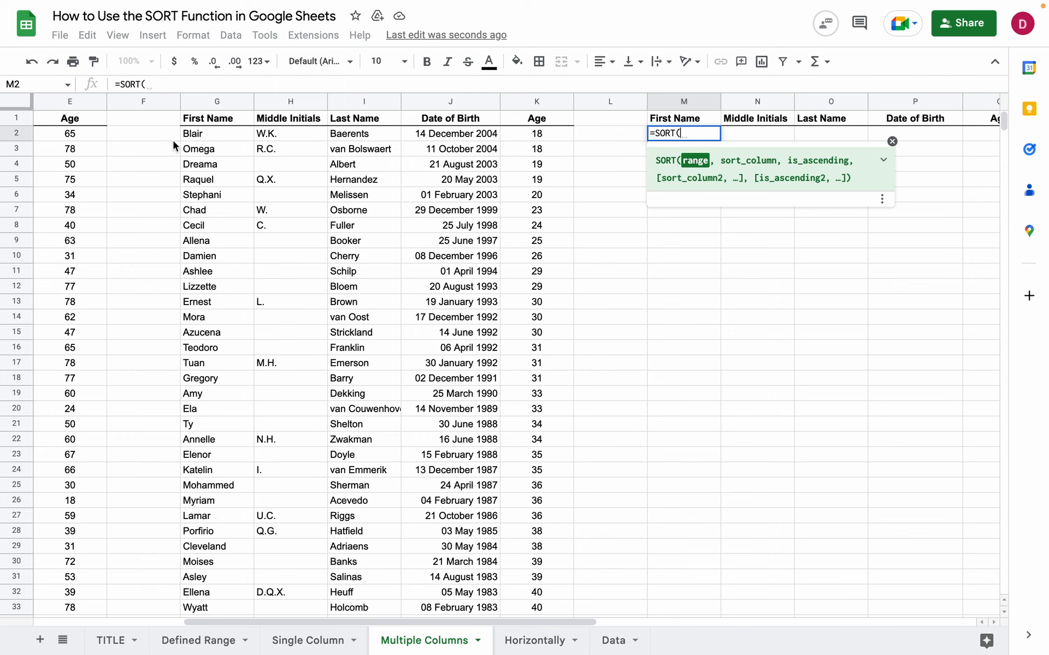
drag(464, 622, 316, 622)
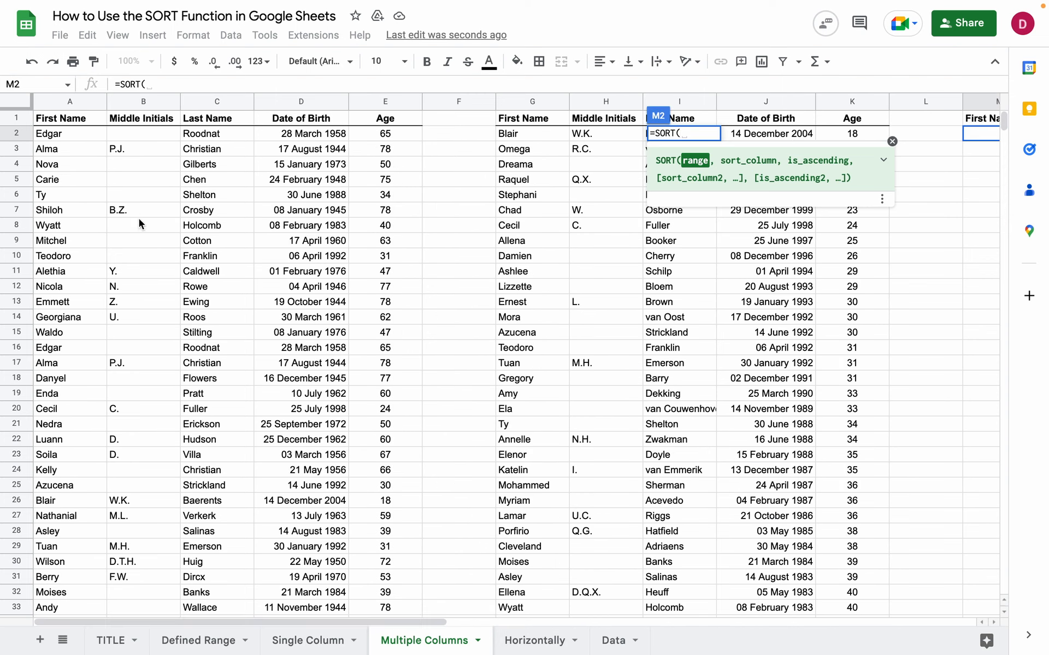
drag(88, 140, 402, 350)
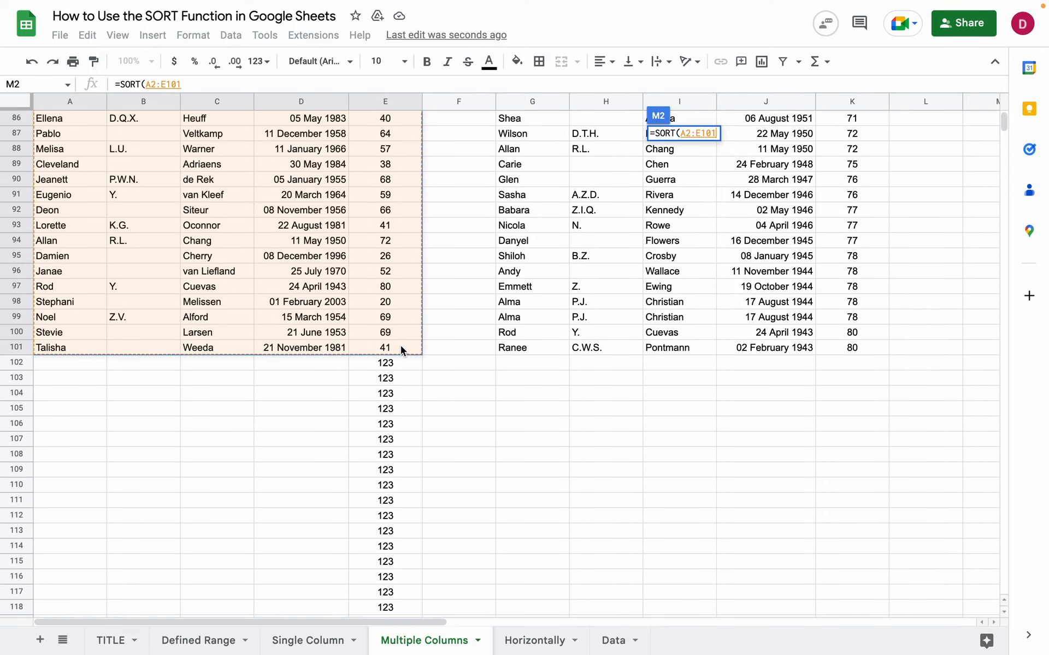
scroll(703, 347, up, 20)
scroll(702, 347, up, 1)
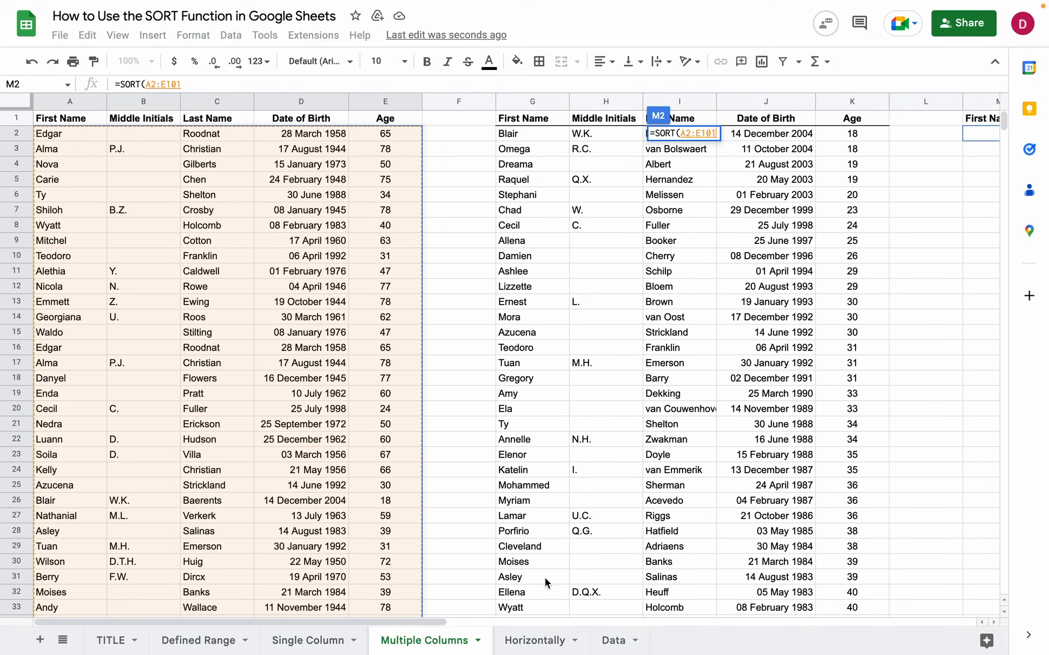
drag(434, 625, 566, 623)
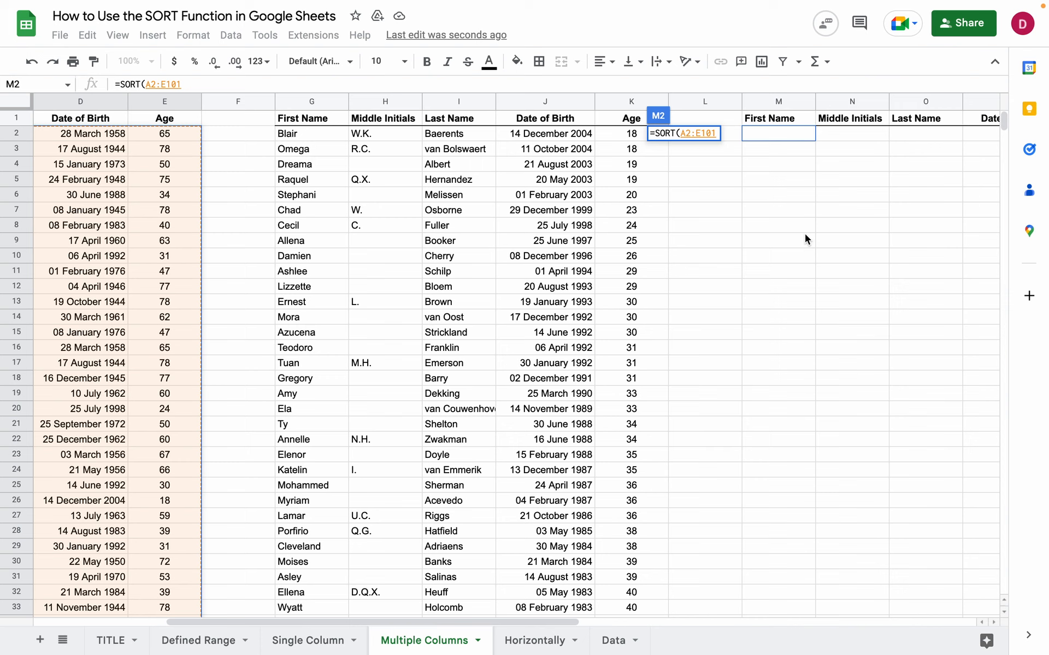
- Try to complete the M2 formula as =SORT(A2:E101,K,1), giving K as the sort column and 1 for ascending order
text(,)
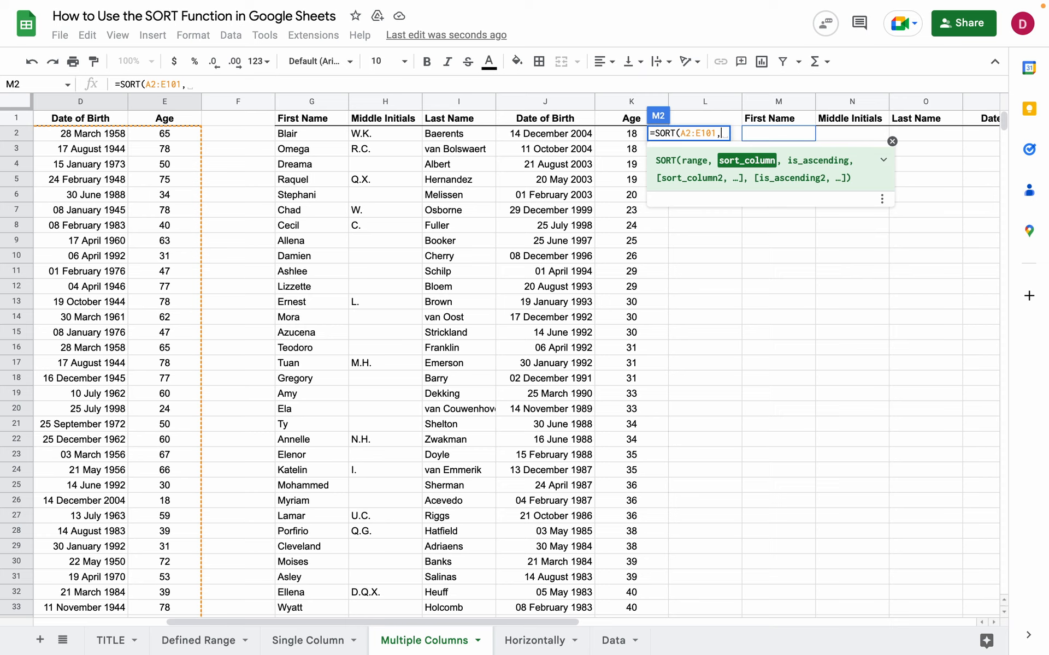
text(K,)
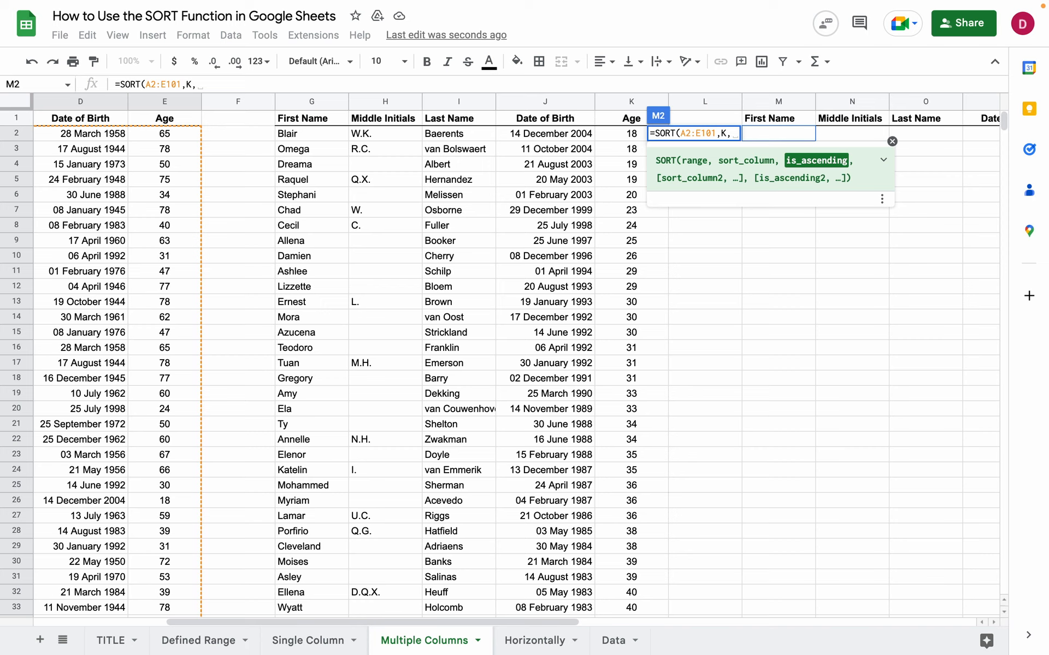
text(1)
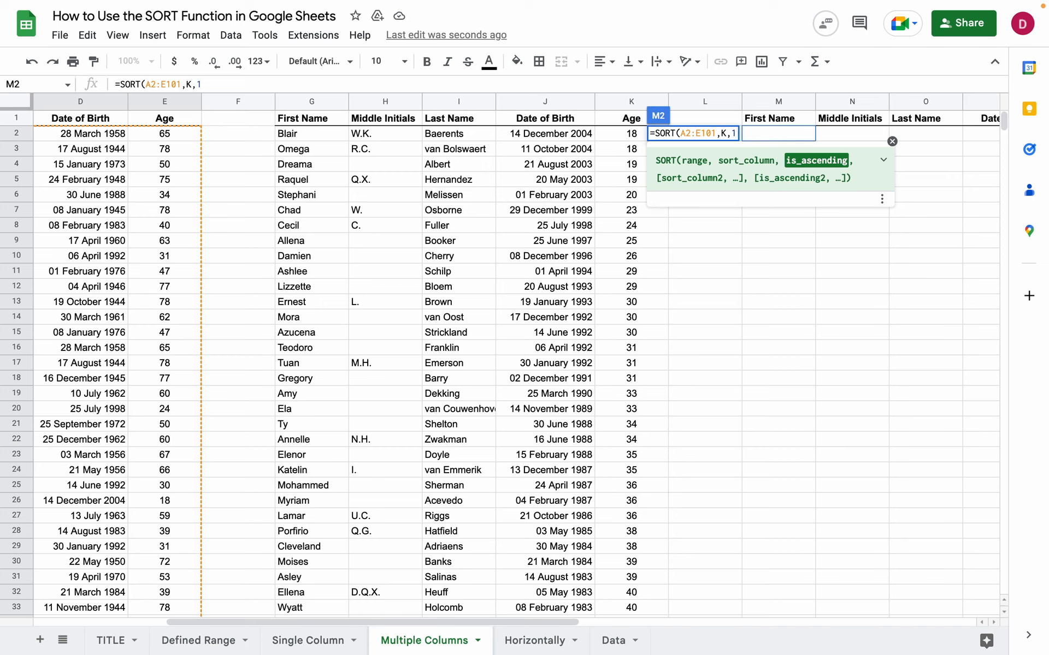
text())
key(Return)
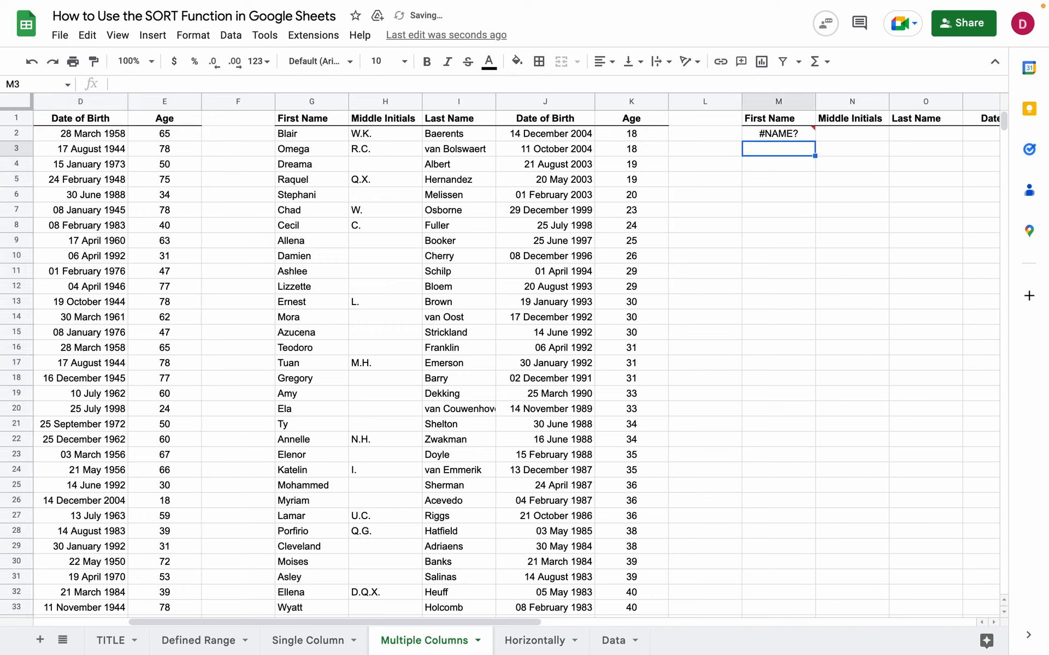
- Correct the M2 formula to =SORT(A2:E101,5,1) to sort by age in ascending order, and compare the result with the neighbouring sorted table
click(792, 136)
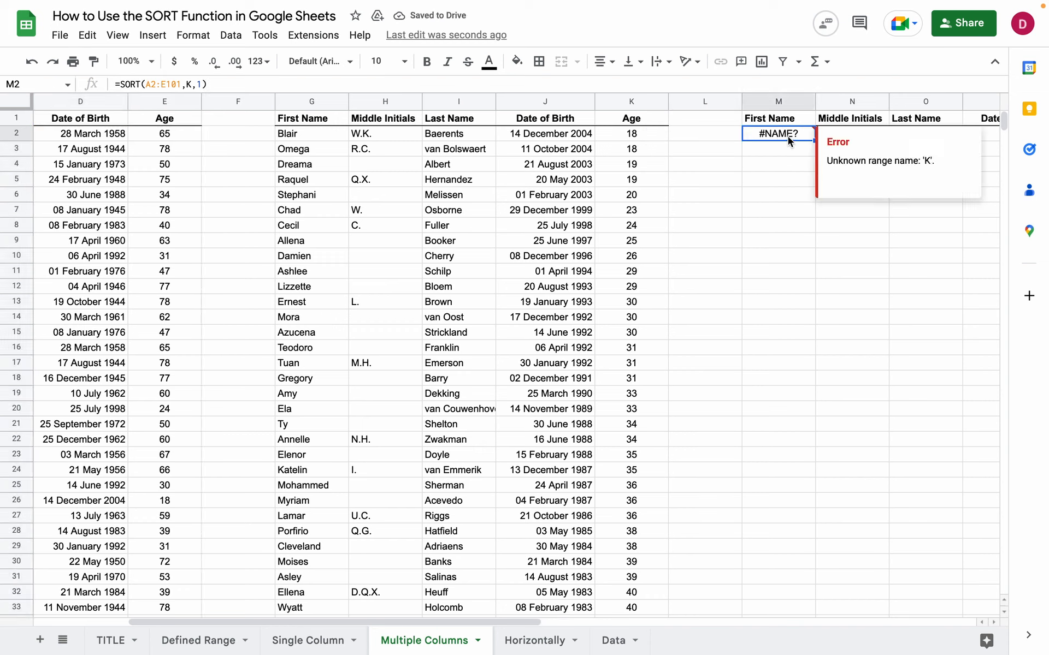
double_click(787, 136)
click(821, 134)
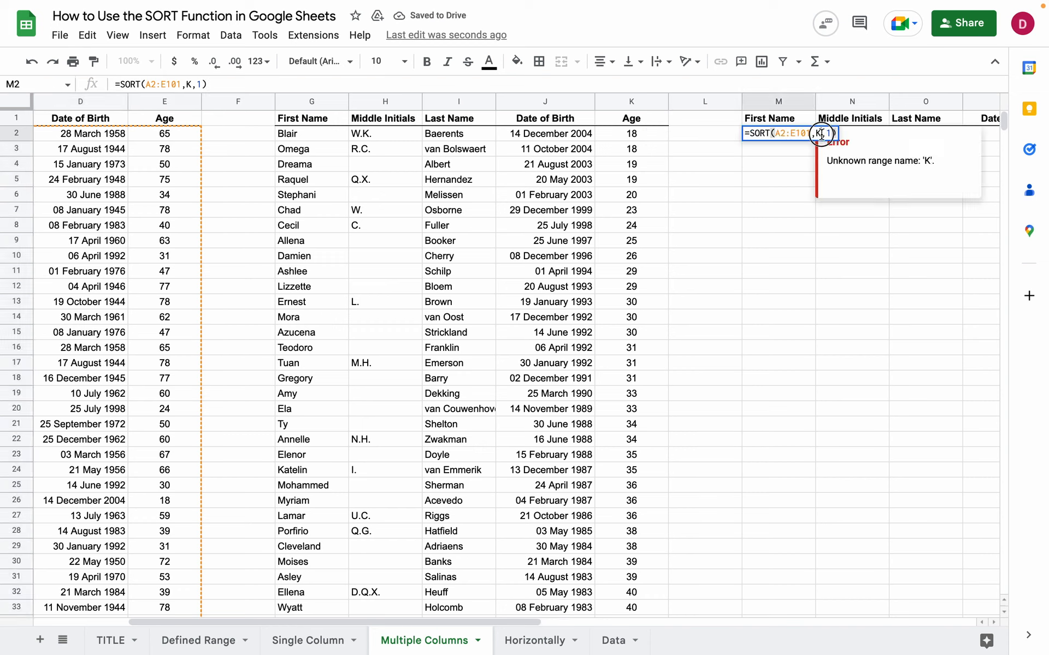
drag(835, 134, 815, 134)
key(BackSpace)
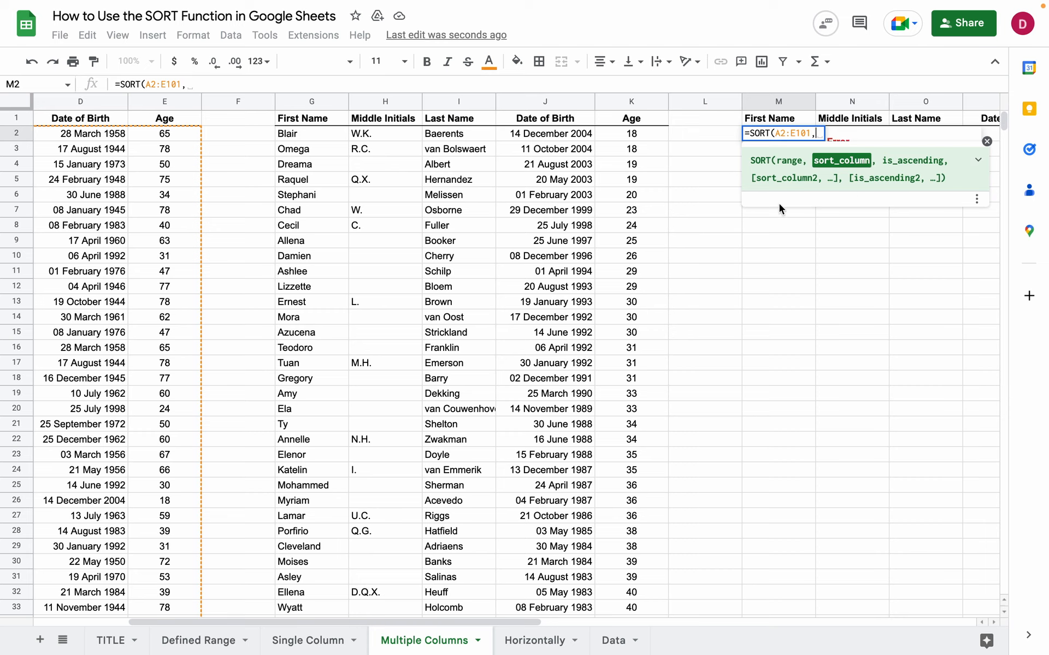
text(5)
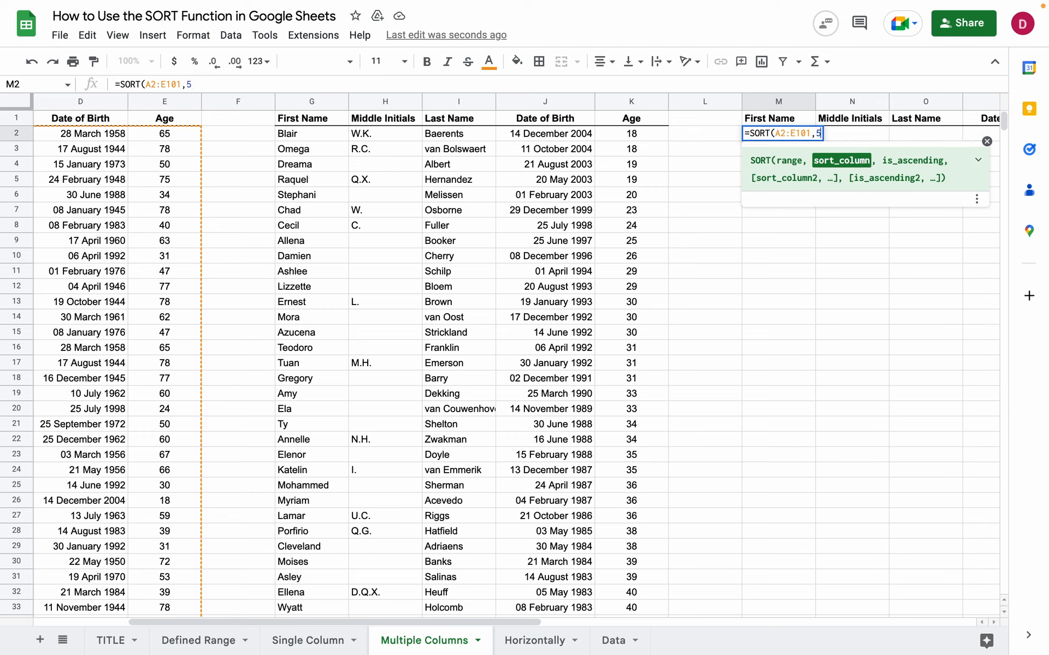
text(,)
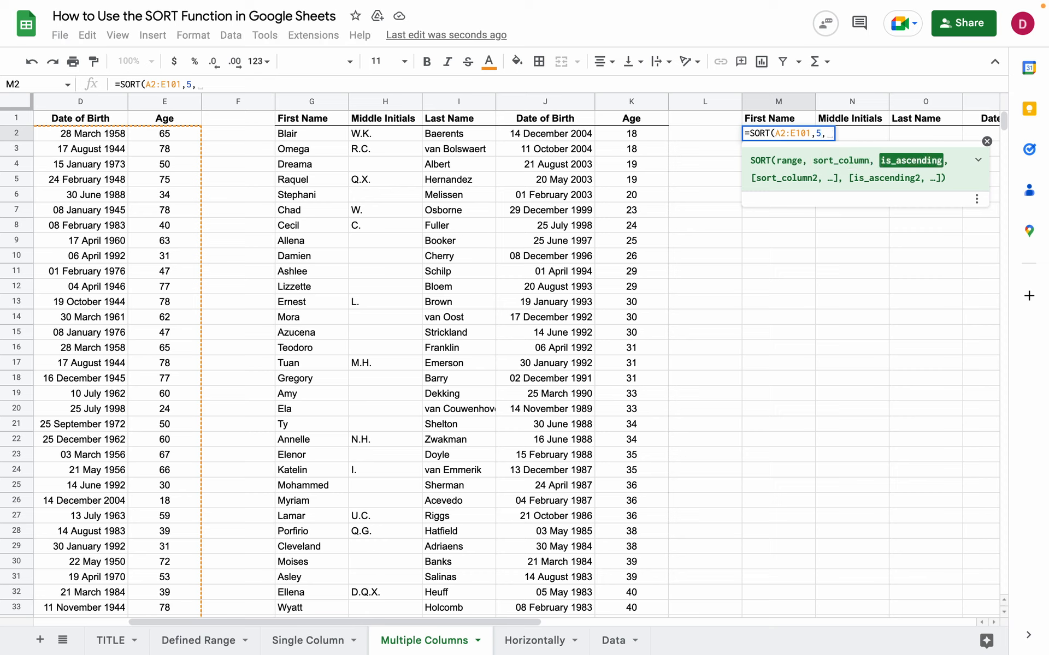
text(1)
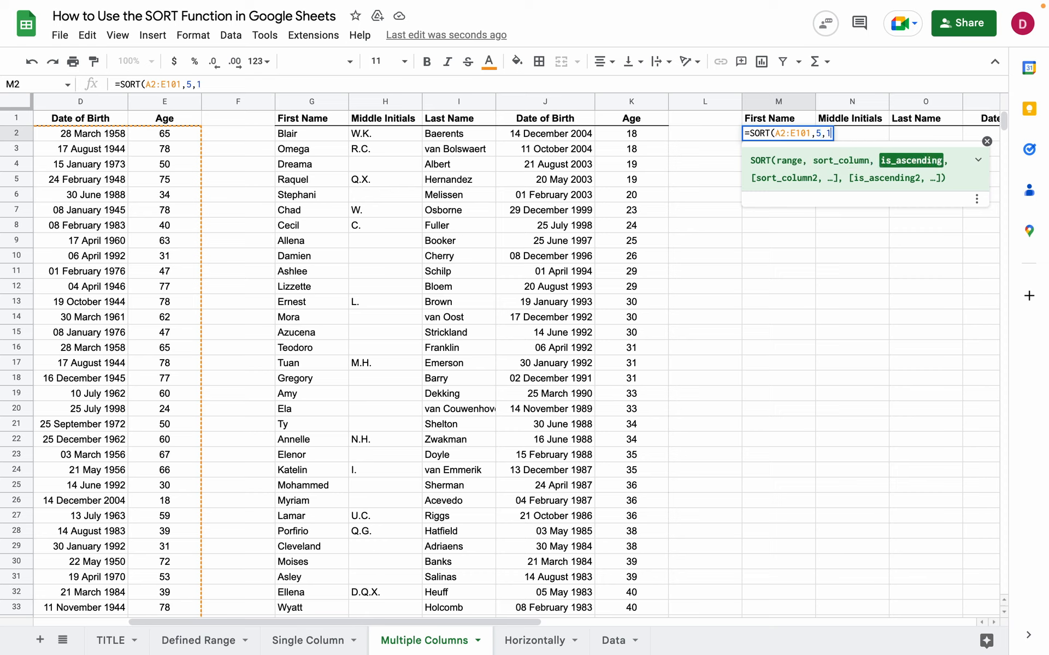
text())
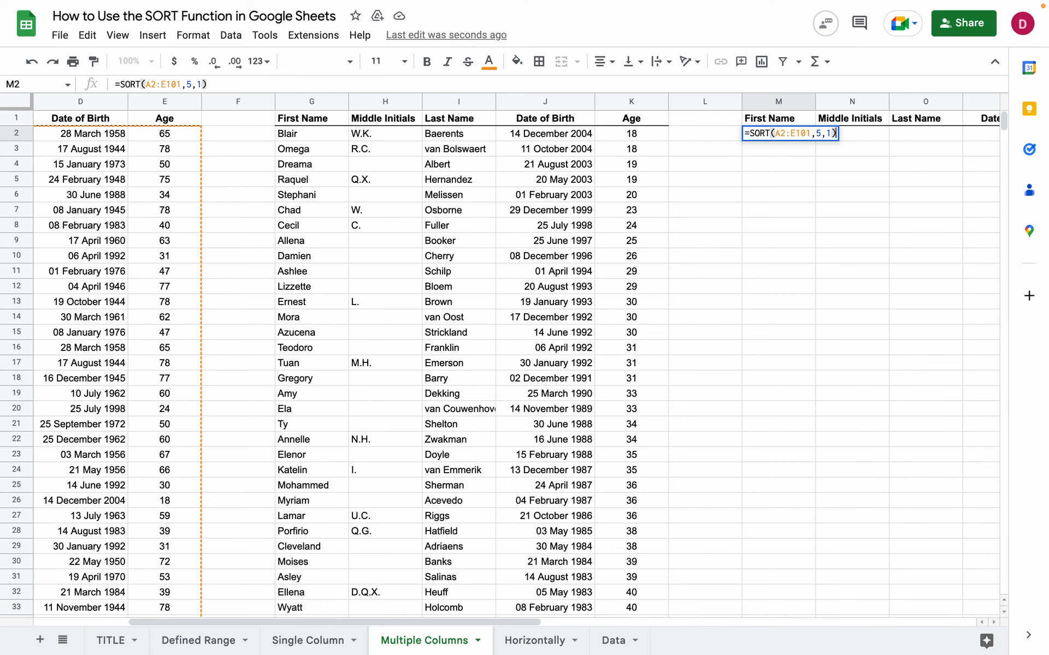
key(Return)
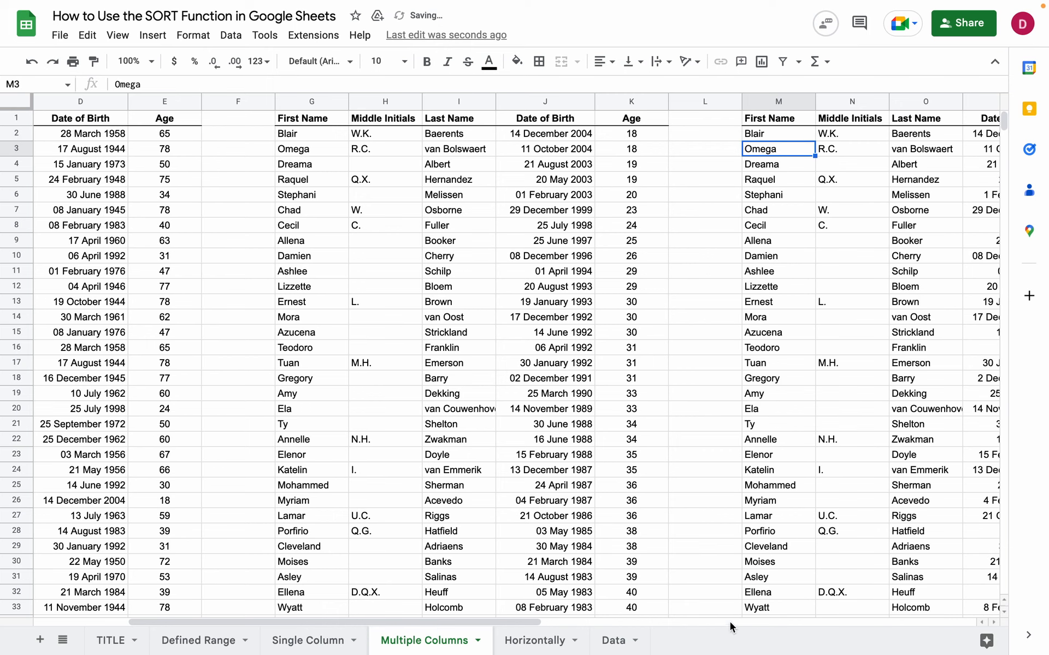
drag(535, 617, 677, 621)
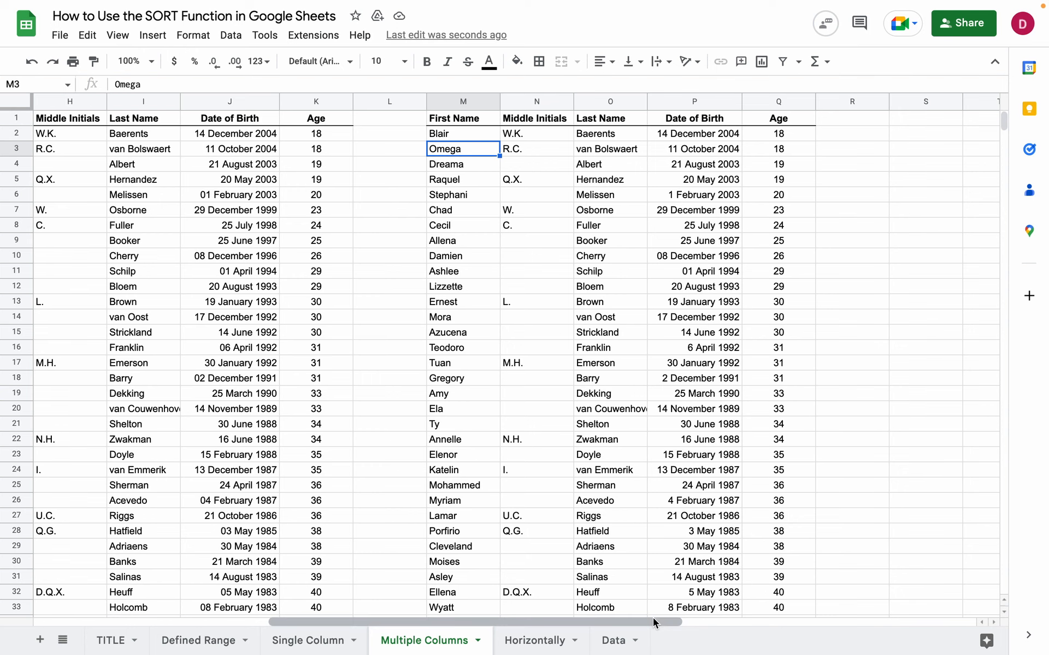
drag(648, 620, 469, 620)
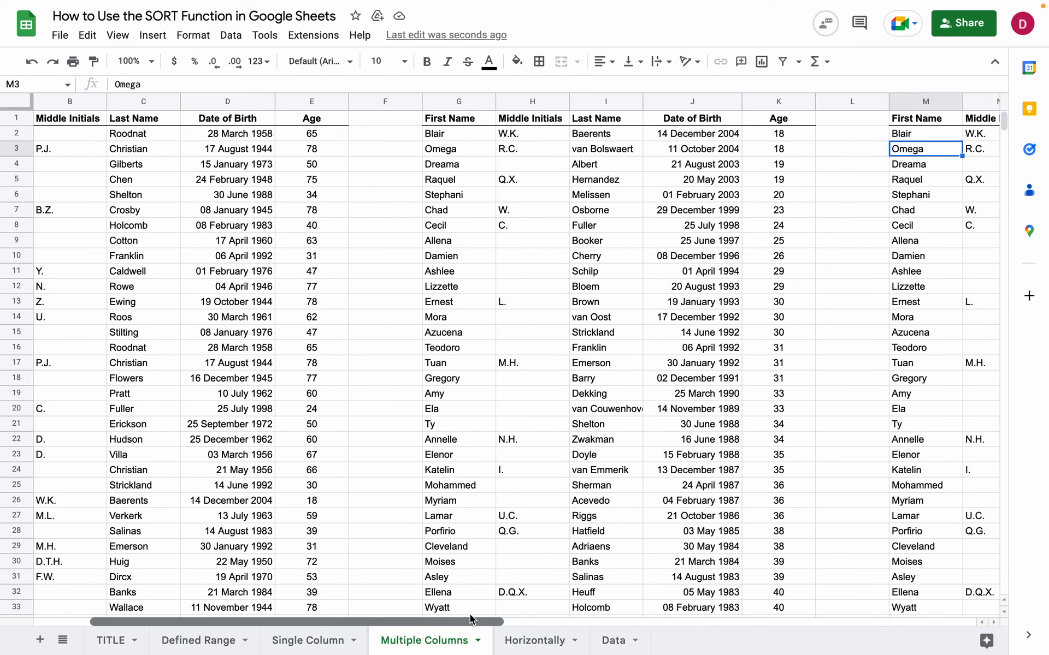
- On the Horizontally sheet, begin a formula in cell B8 with a SORT function nested inside TRANSPOSE
click(541, 289)
click(541, 639)
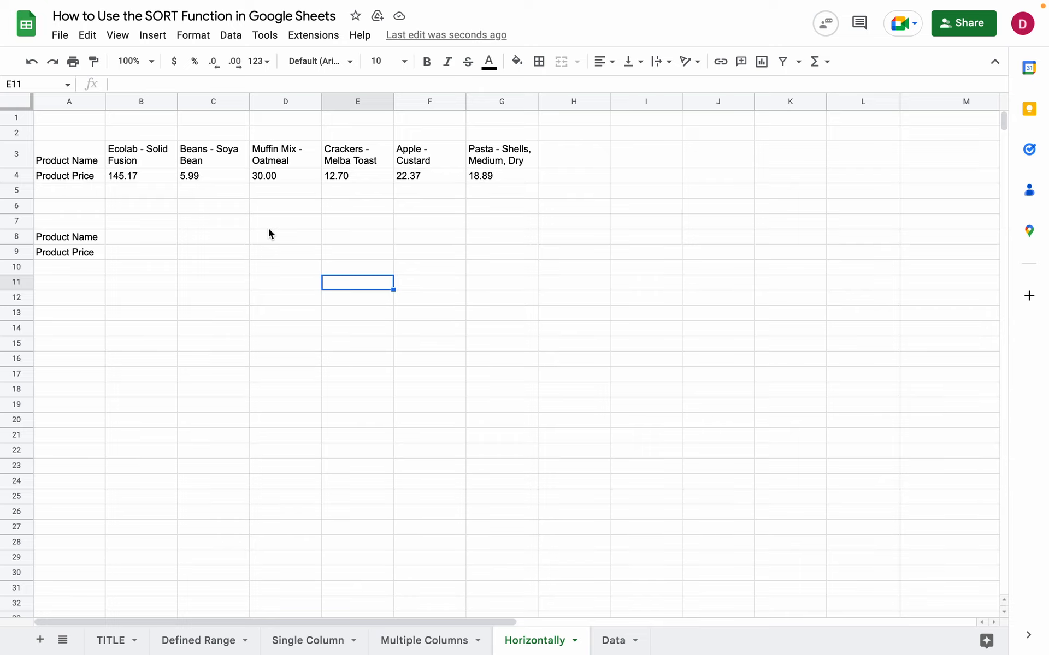
click(158, 237)
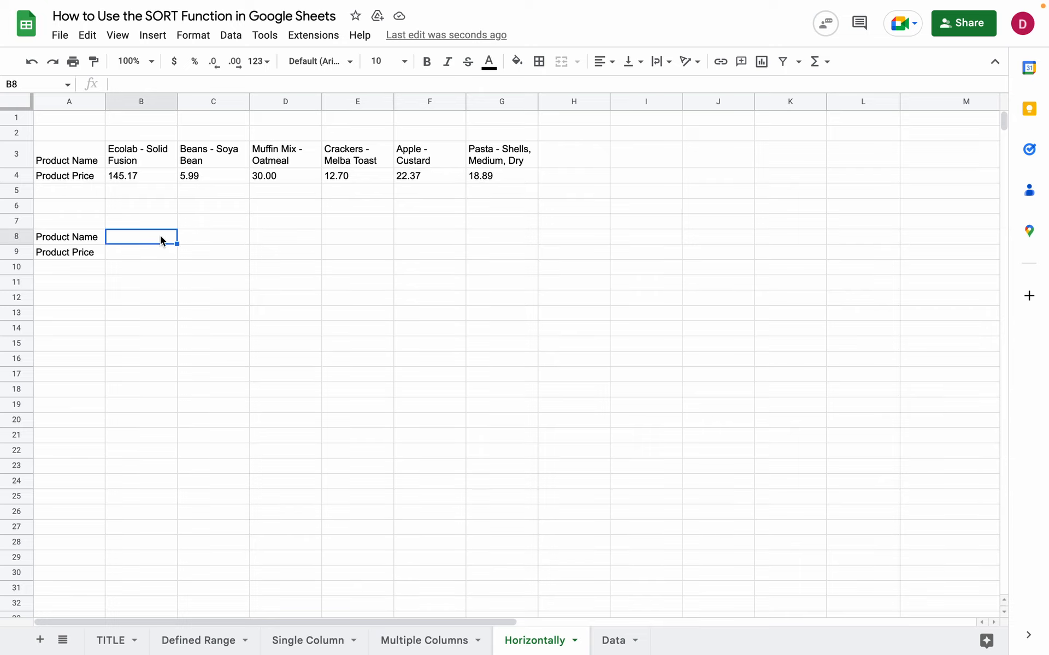
text(=)
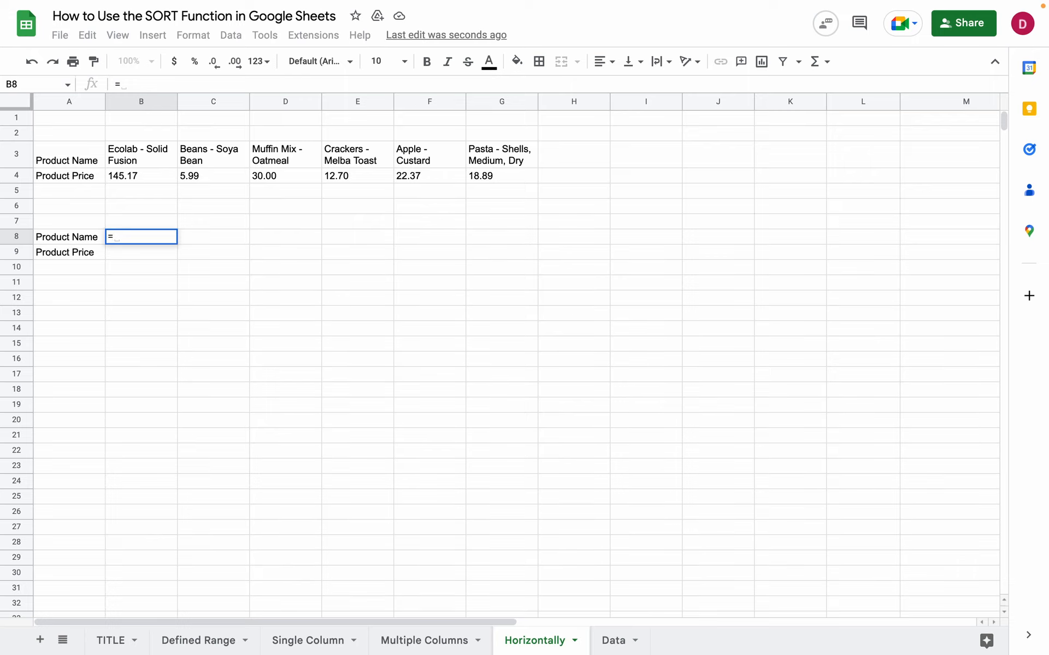
text(TRAN)
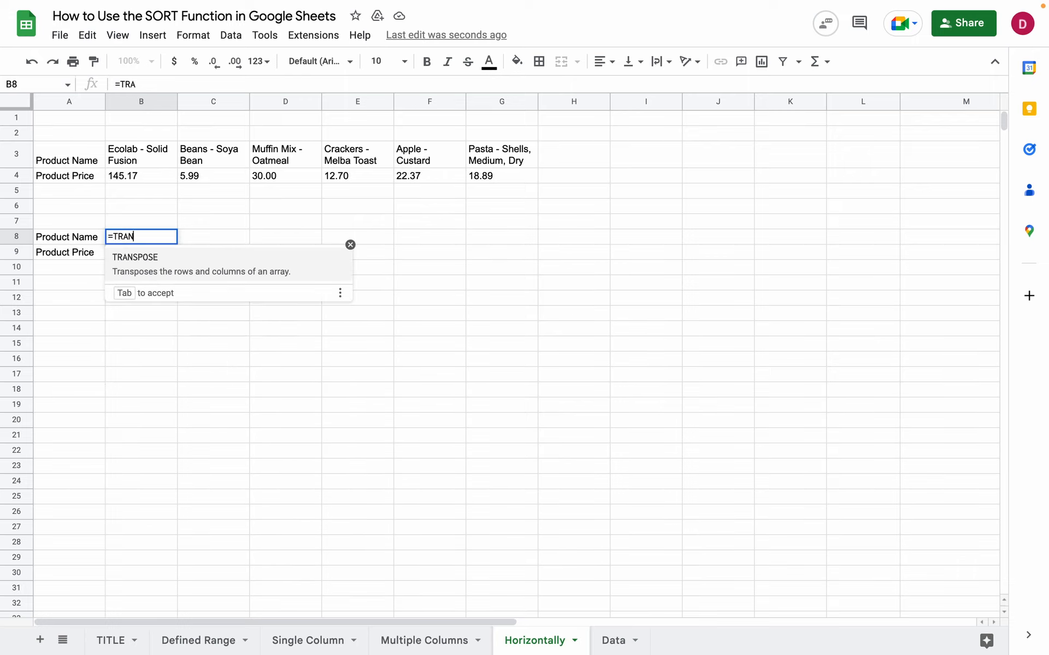
text(SPOSE()
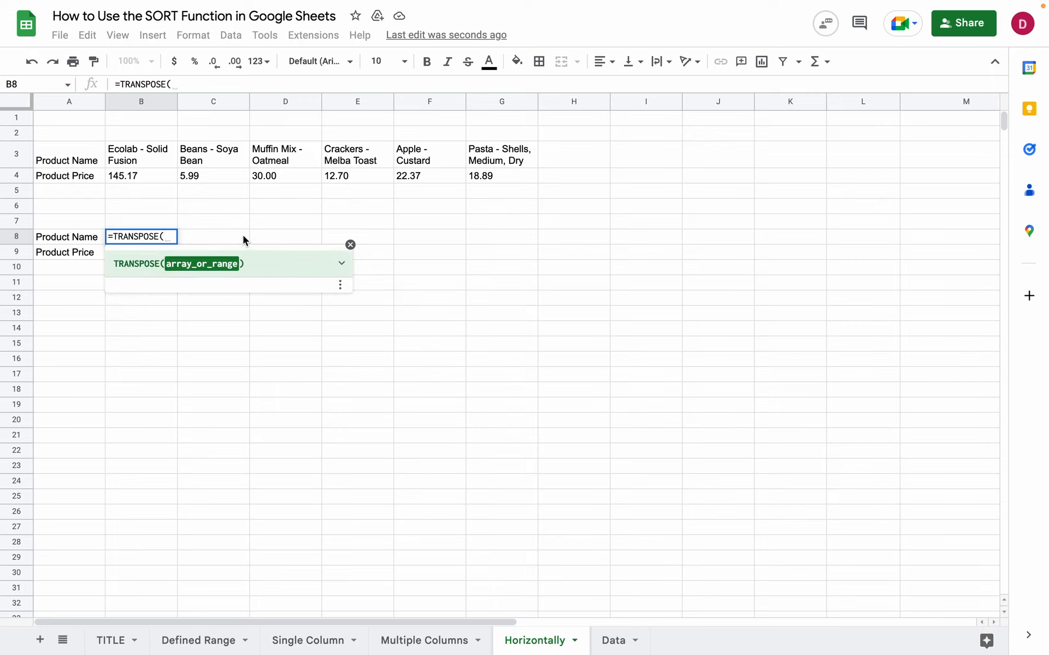
text(SORT)
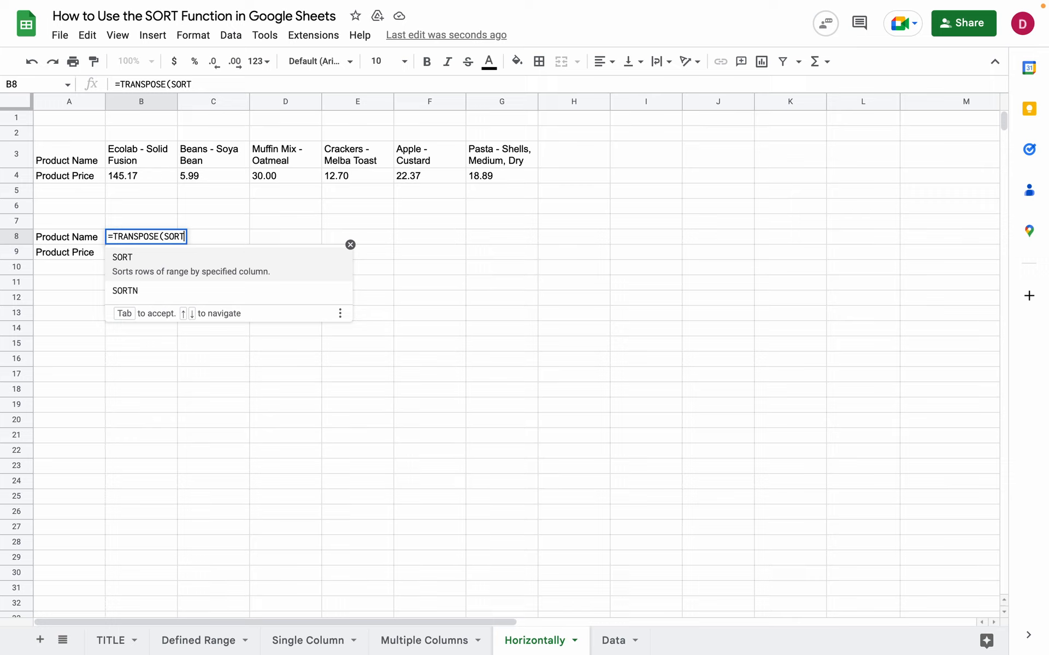
text(()
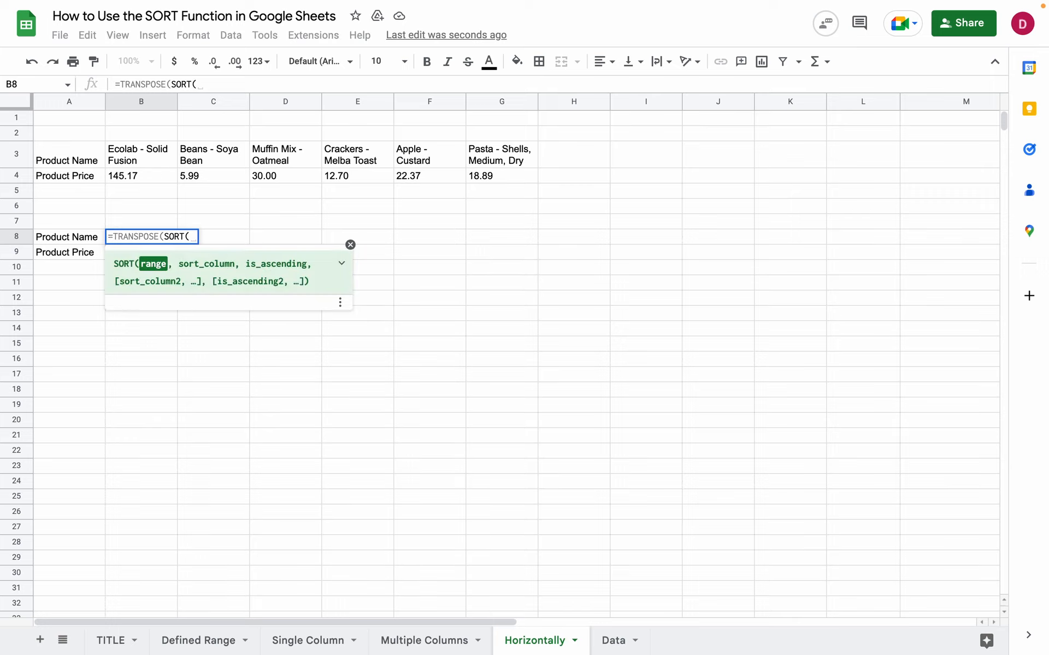
- Give the SORT function in B8 the range TRANSPOSE(B3:G4), covering the product names and prices
text(TRANSPOSE)
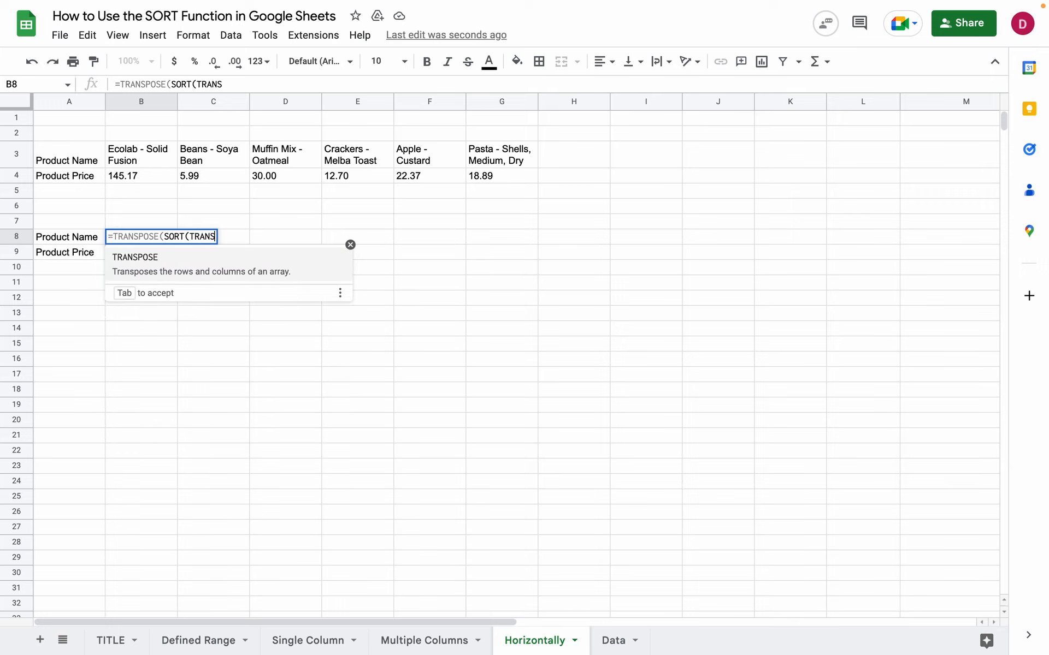
text(()
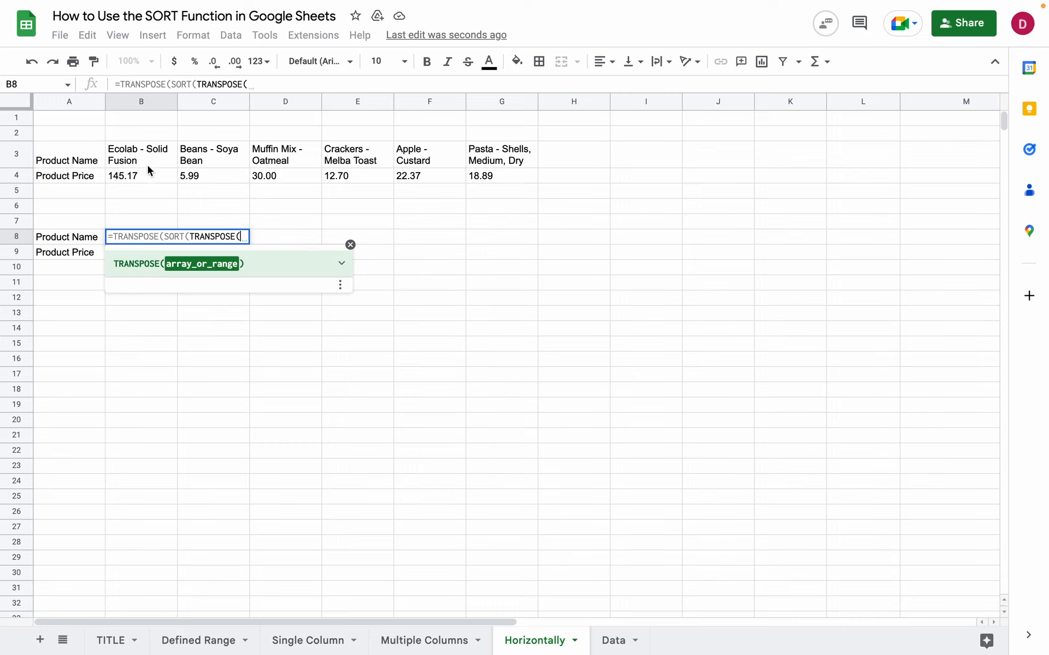
drag(126, 153, 503, 178)
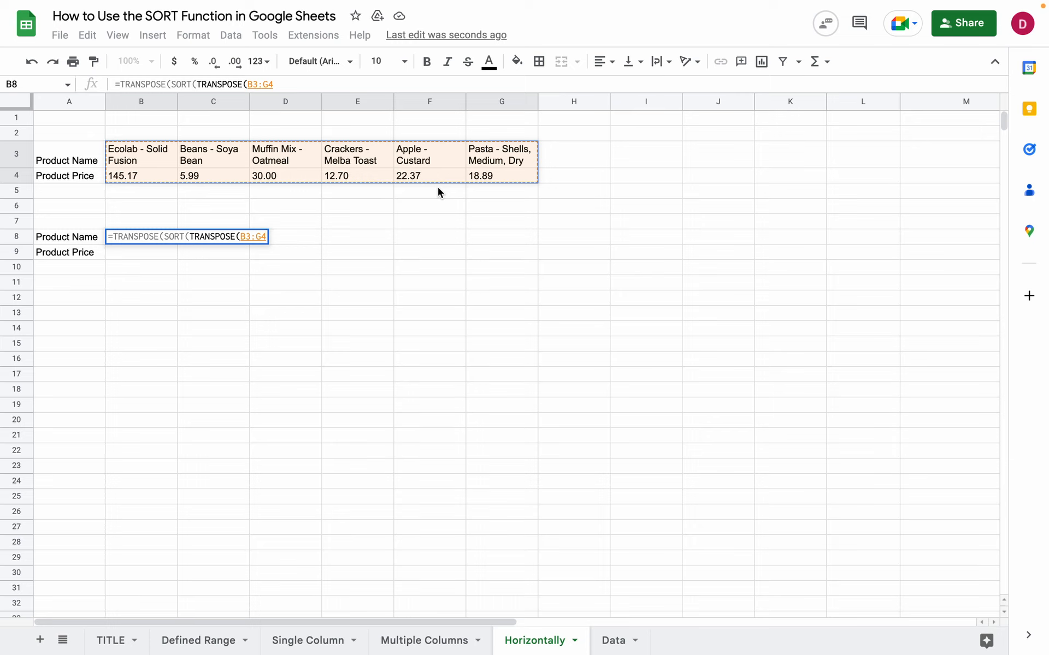
text())
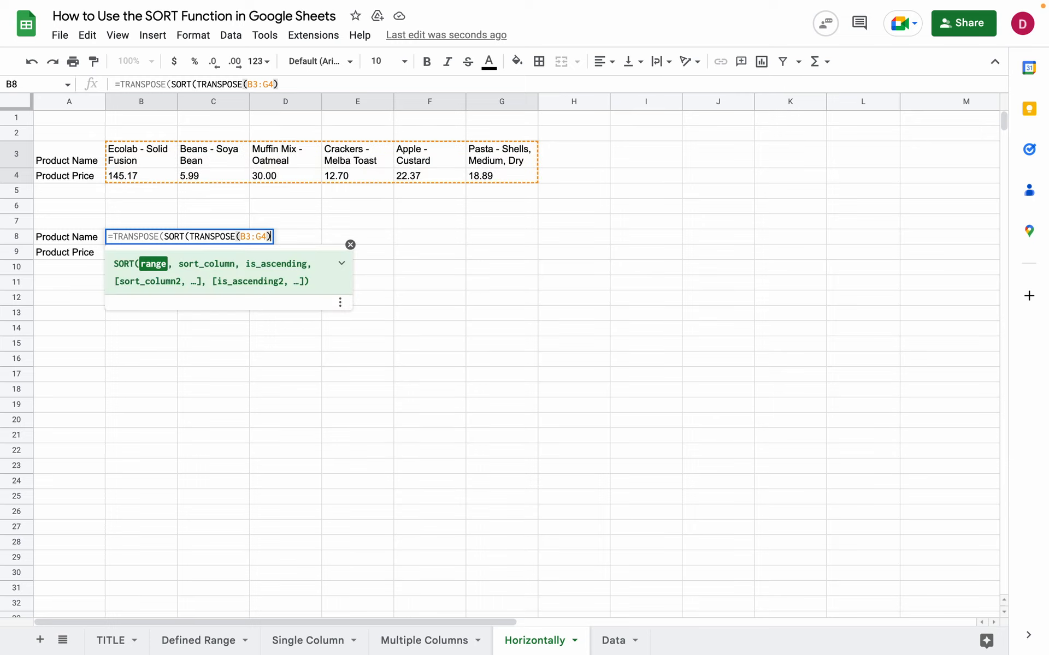
- Complete the B8 formula as =TRANSPOSE(SORT(TRANSPOSE(B3:G4),1,TRUE)) to sort by product name in ascending order, and check the sorted names
text(,)
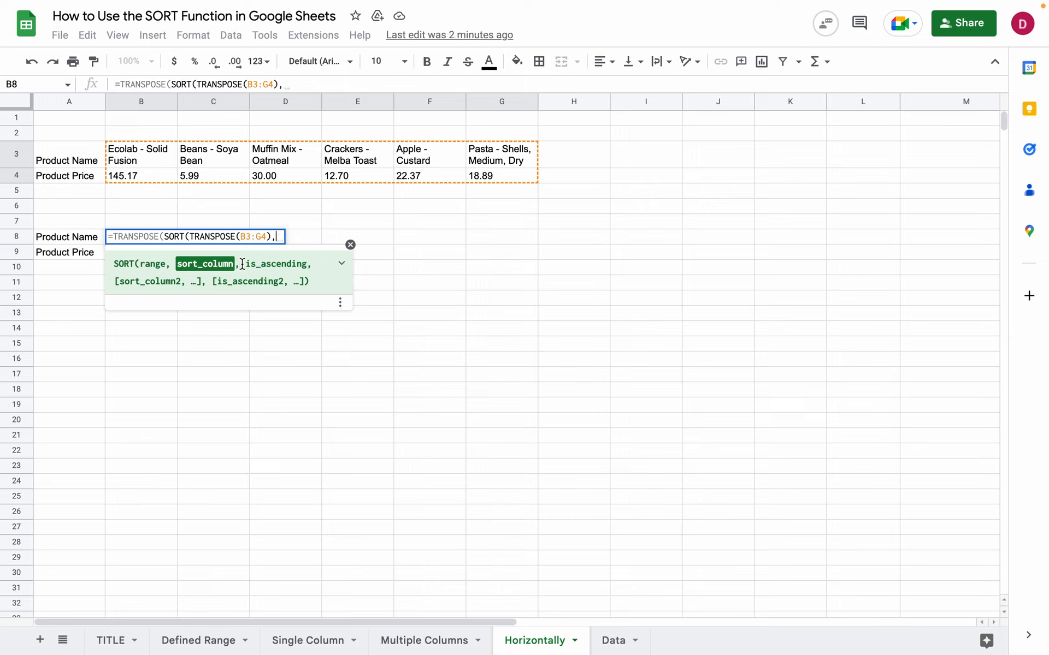
text(1)
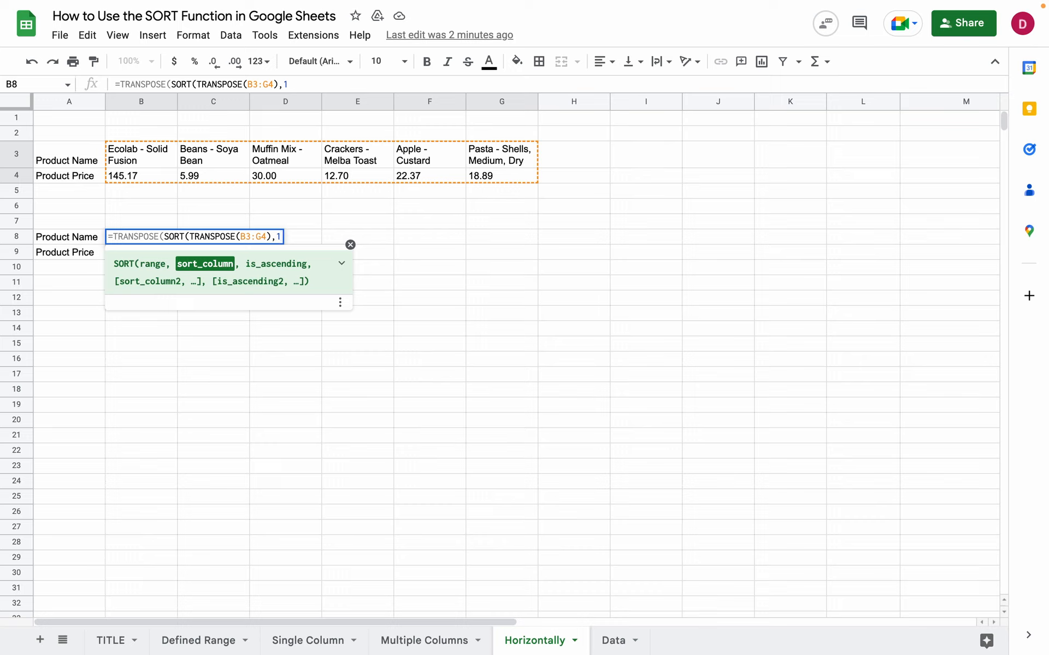
text(,)
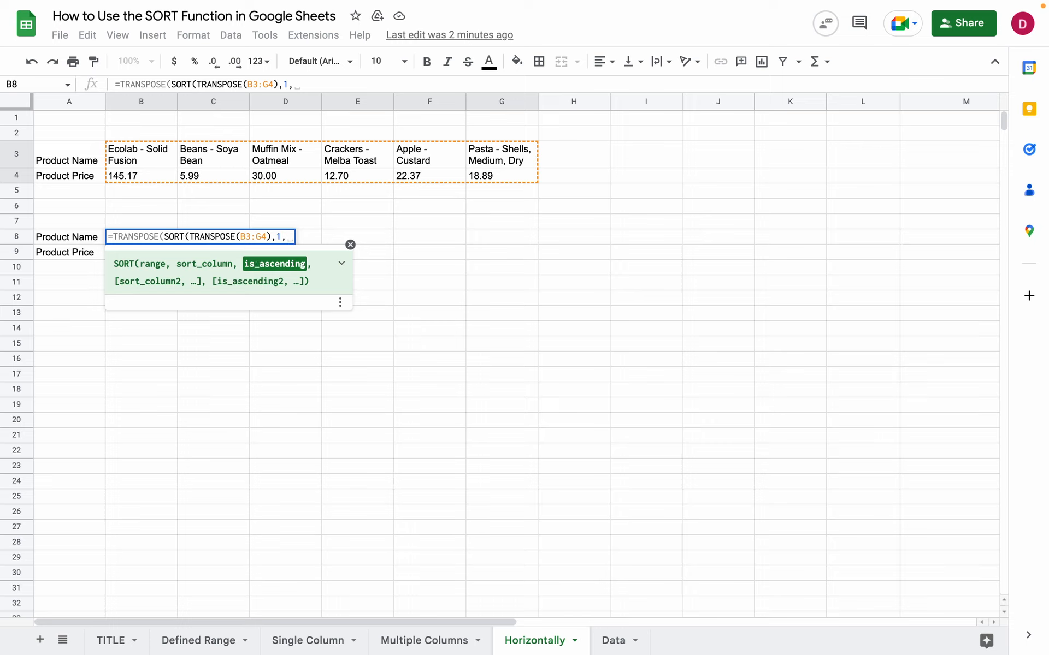
text(TRUE)
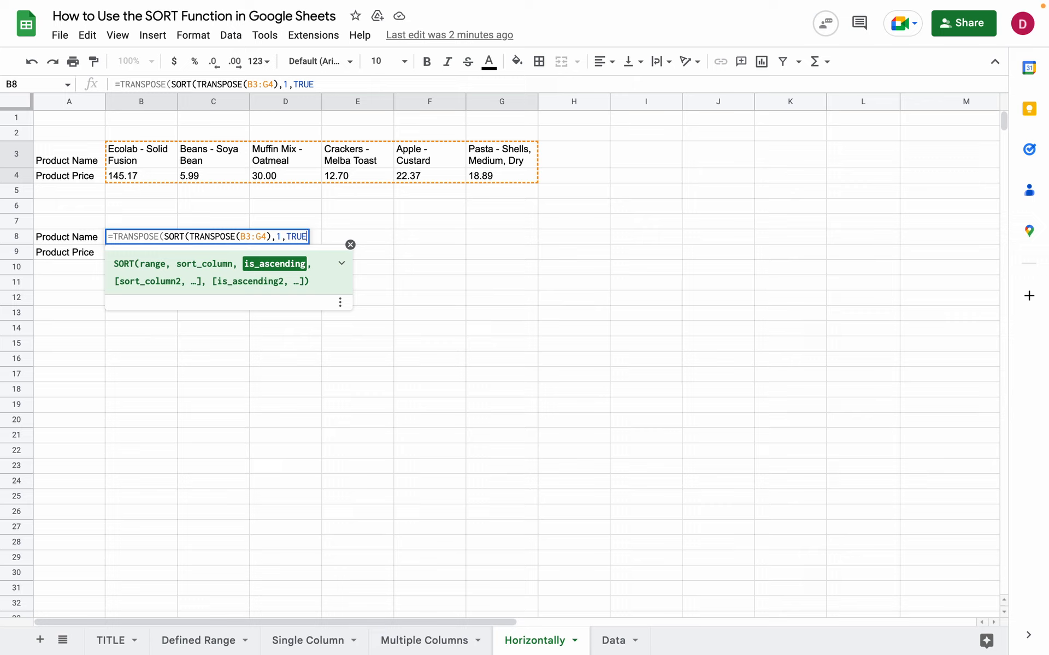
text()))
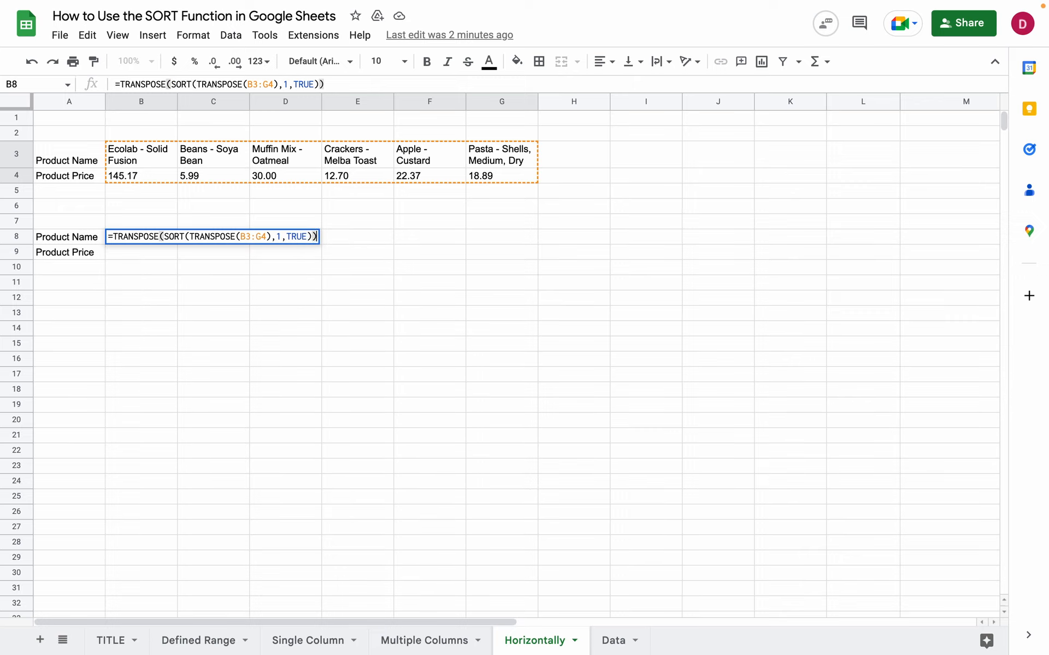
key(Return)
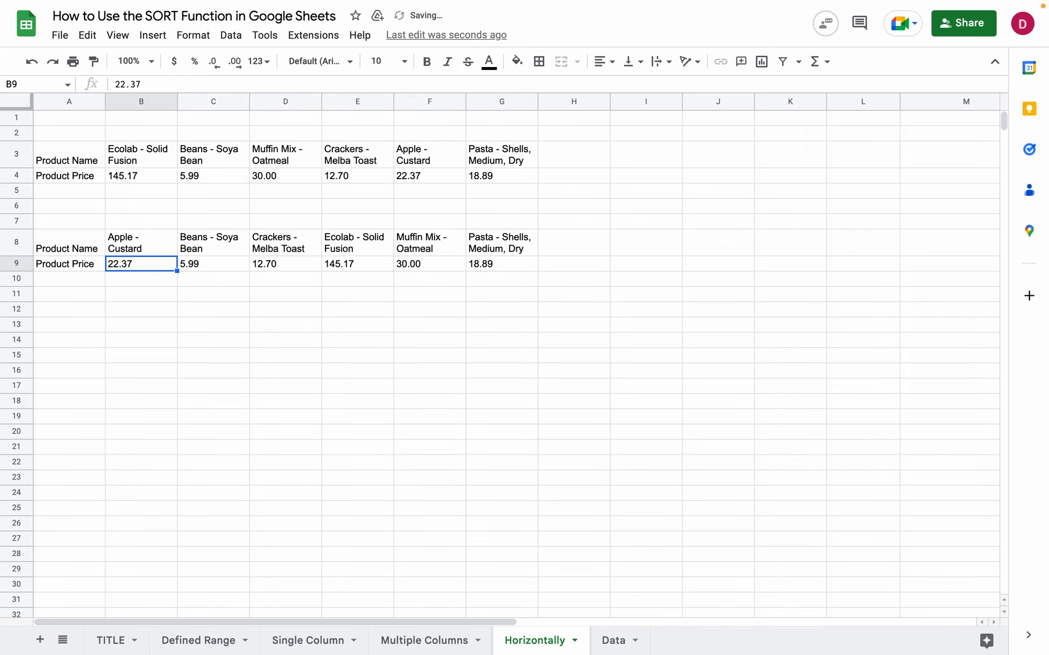
click(112, 237)
click(205, 239)
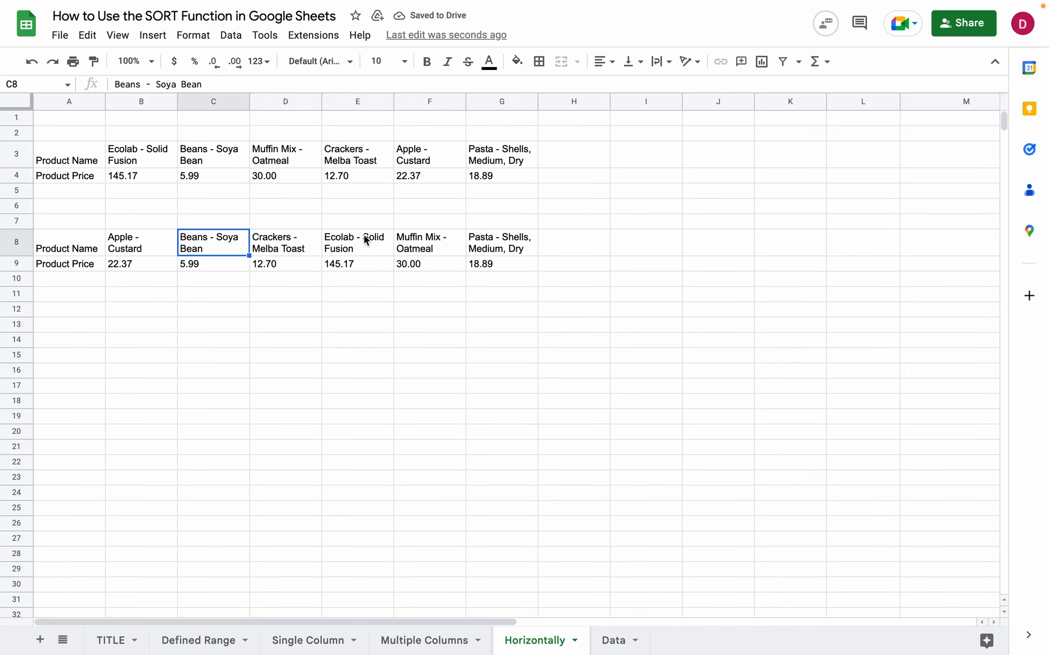
click(246, 326)
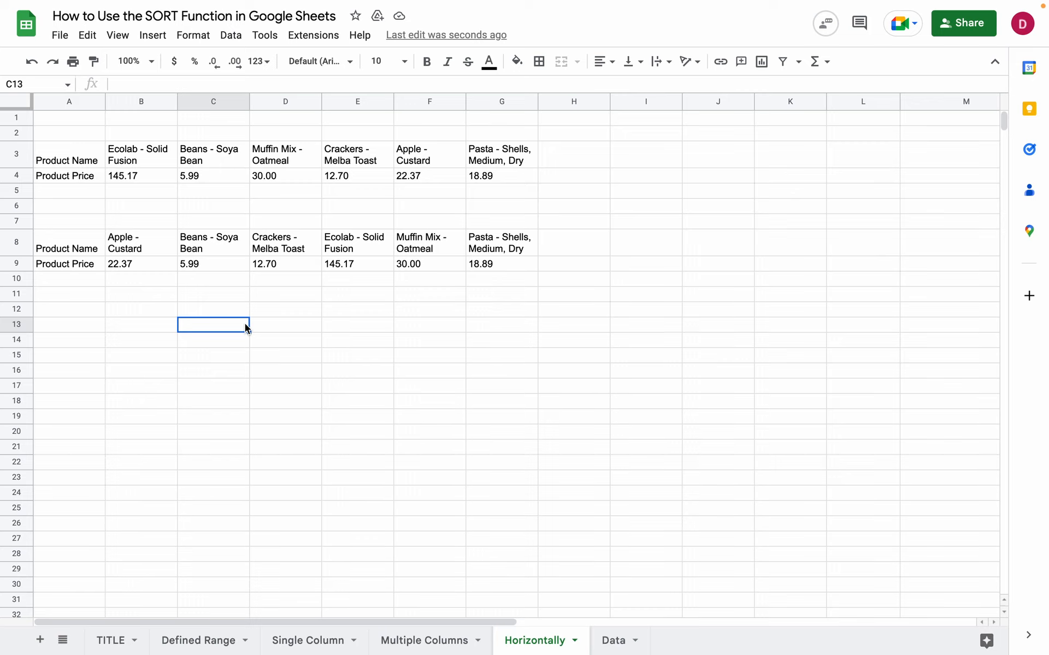
click(298, 312)
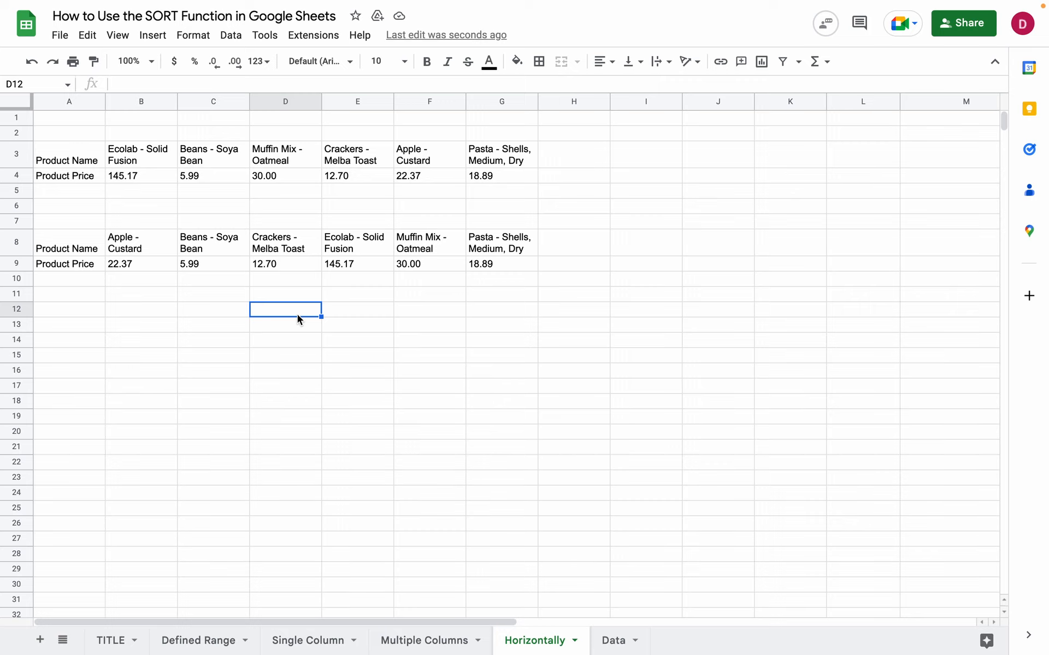
click(589, 339)
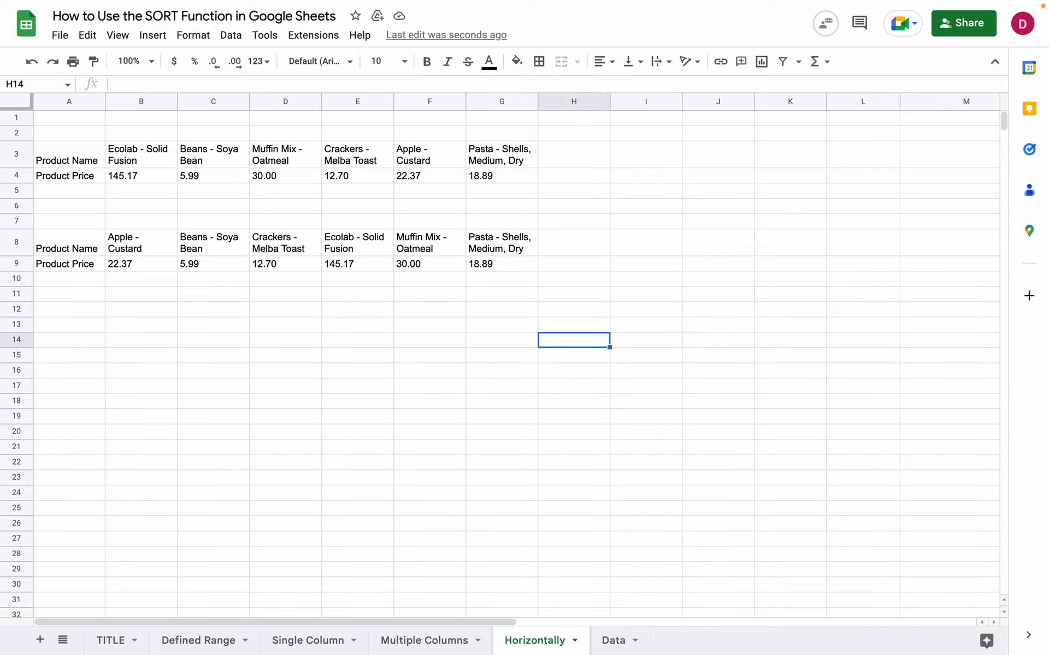